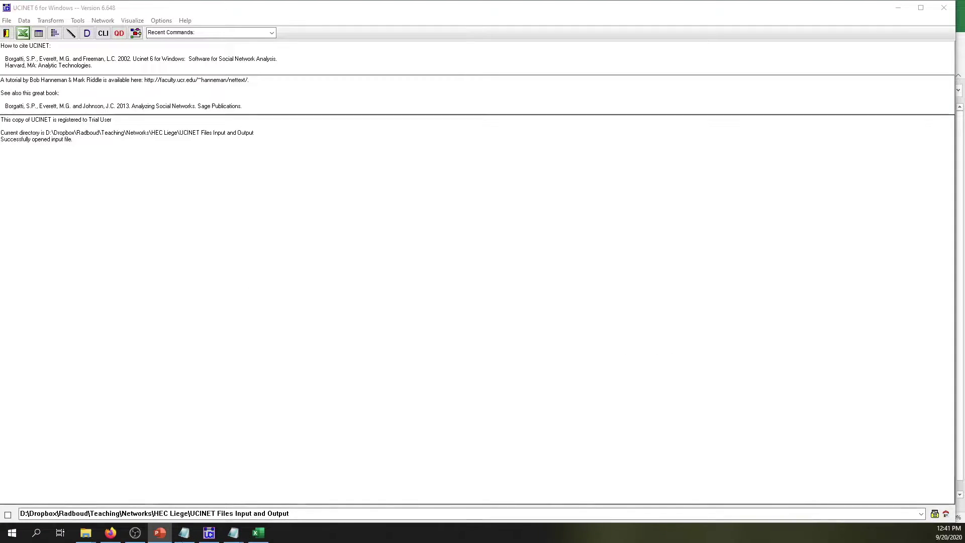
- Launch NetDraw 2.161 from UCINET and resize its empty window over most of the screen
left_click(212, 4)
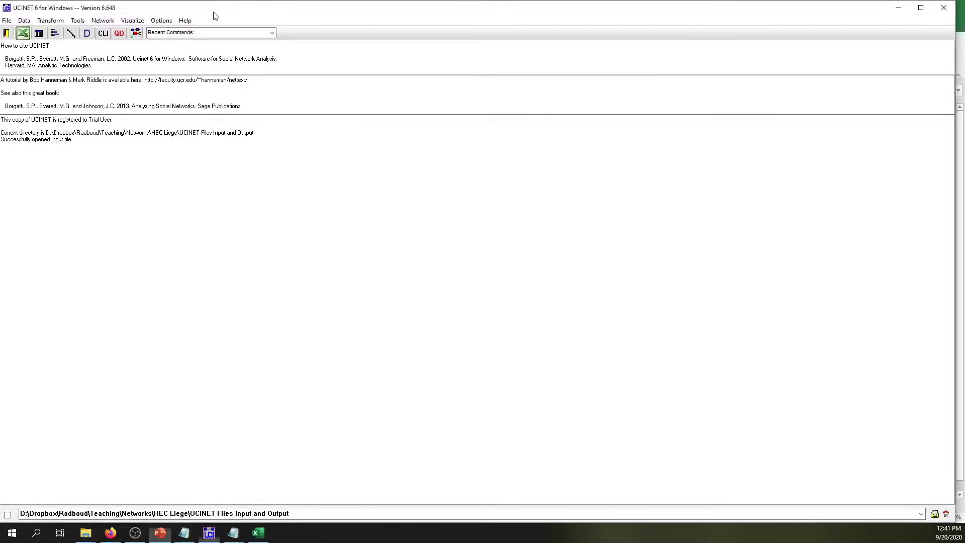
left_click(136, 33)
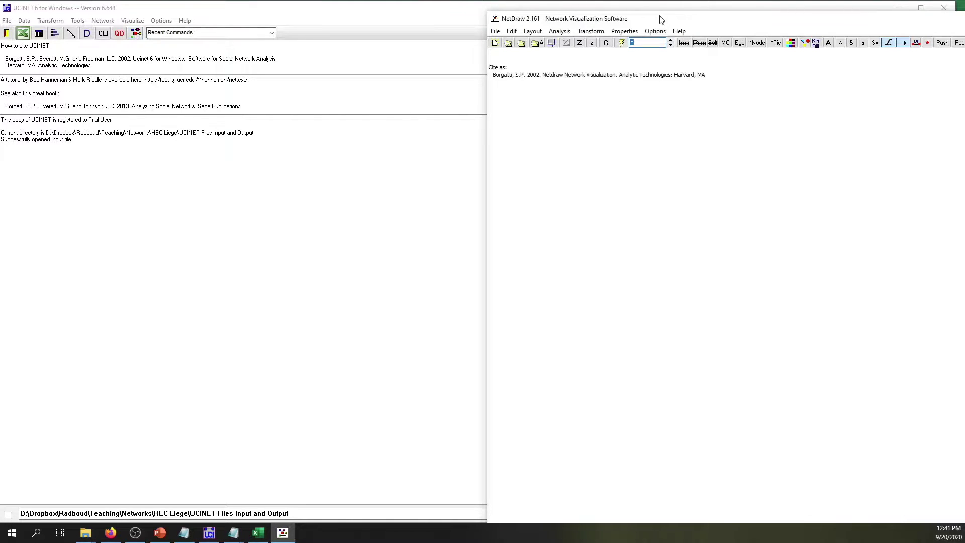
left_click_drag(661, 19, 177, 15)
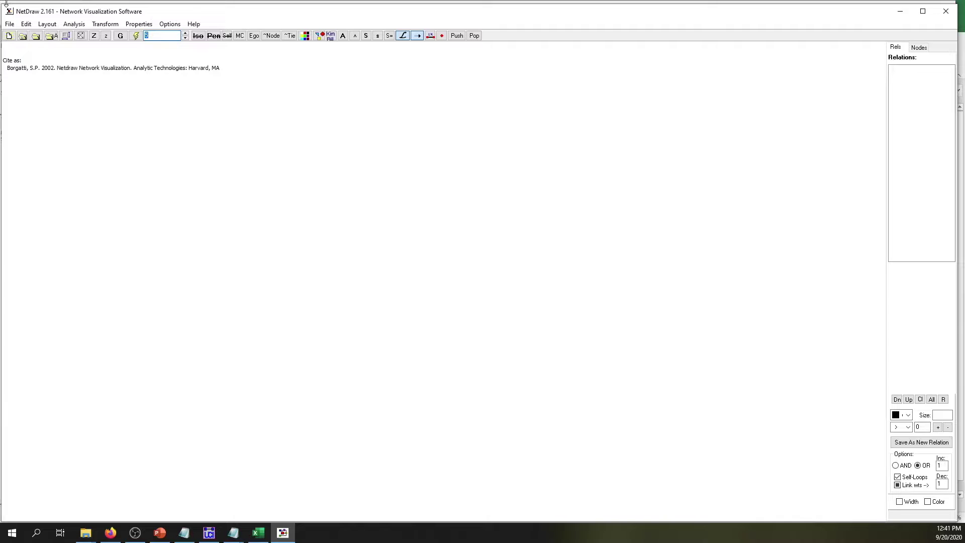
left_click_drag(5, 4, 39, 41)
left_click_drag(439, 44, 424, 24)
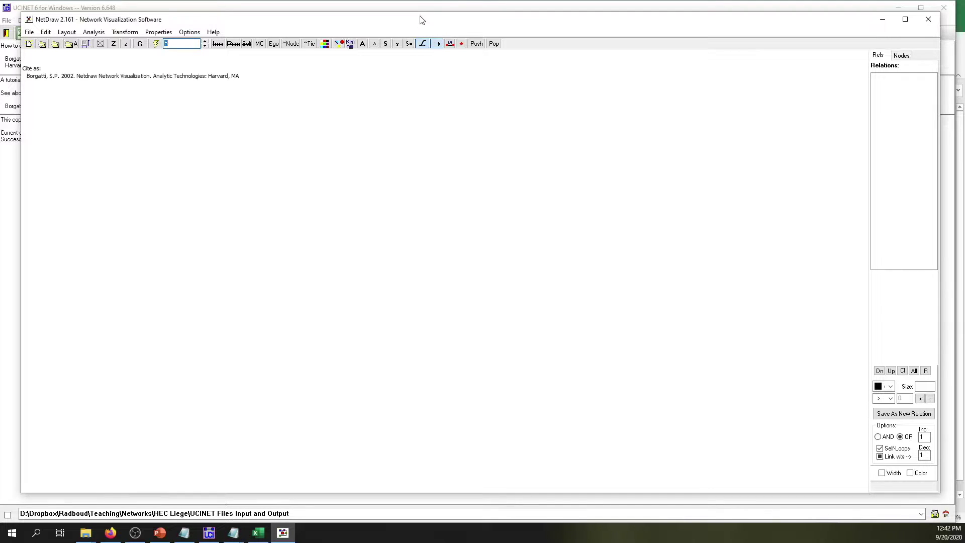
left_click_drag(421, 20, 421, 16)
left_click(421, 40)
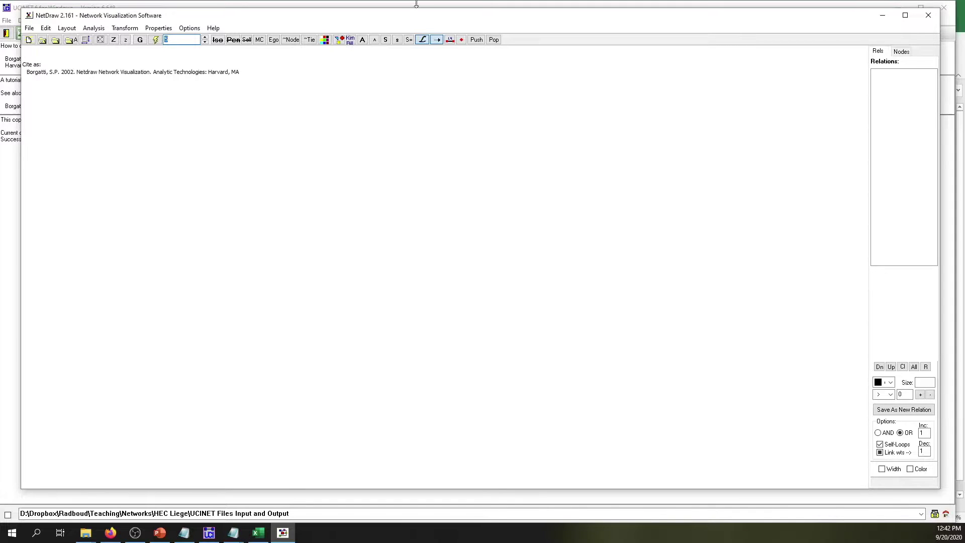
- Open PADGETT.##H as a UCINET network dataset, showing the PADGM relation with 40 ties
left_click(29, 30)
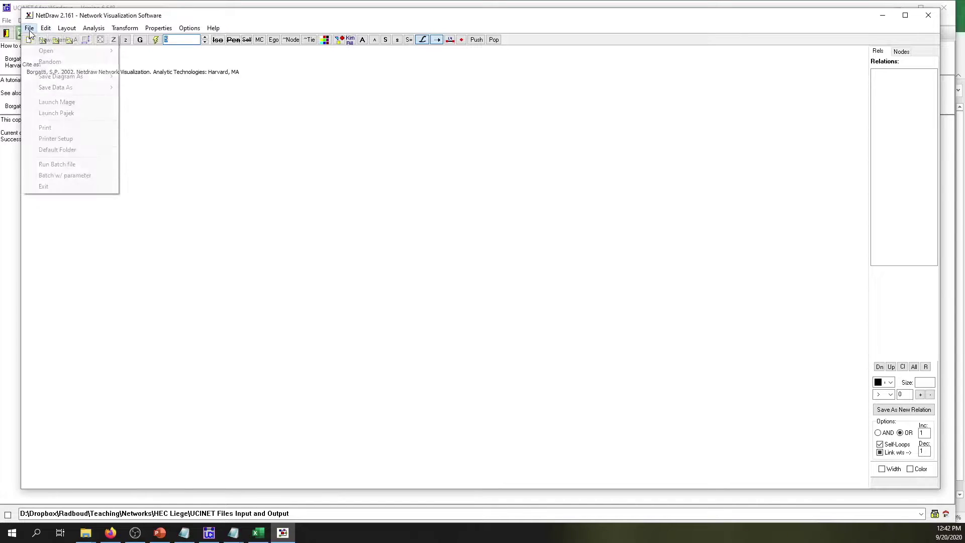
mouse_move(80, 50)
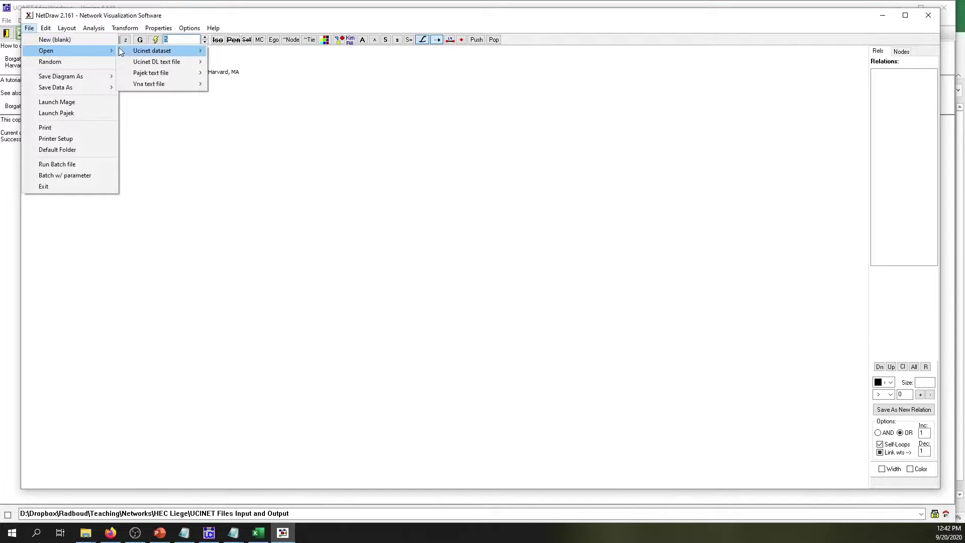
mouse_move(128, 50)
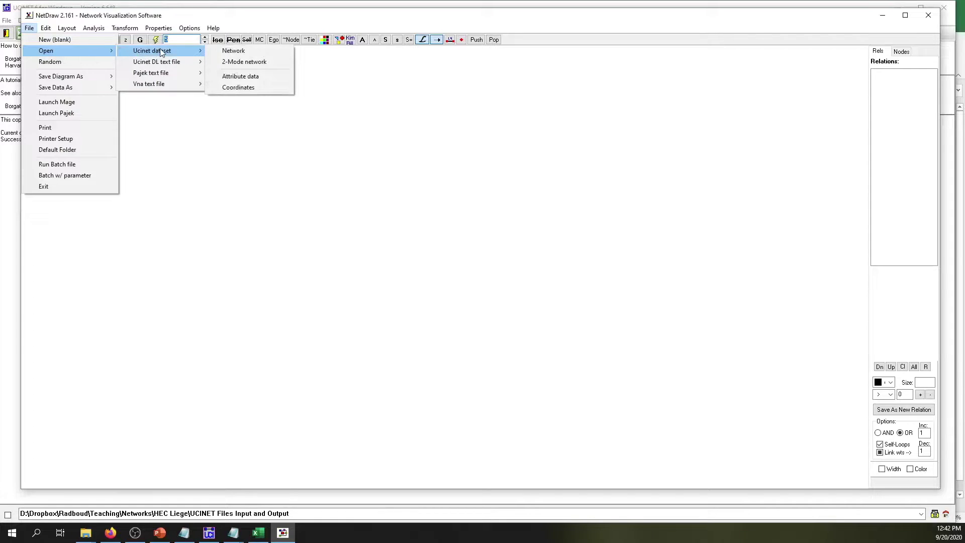
left_click(225, 51)
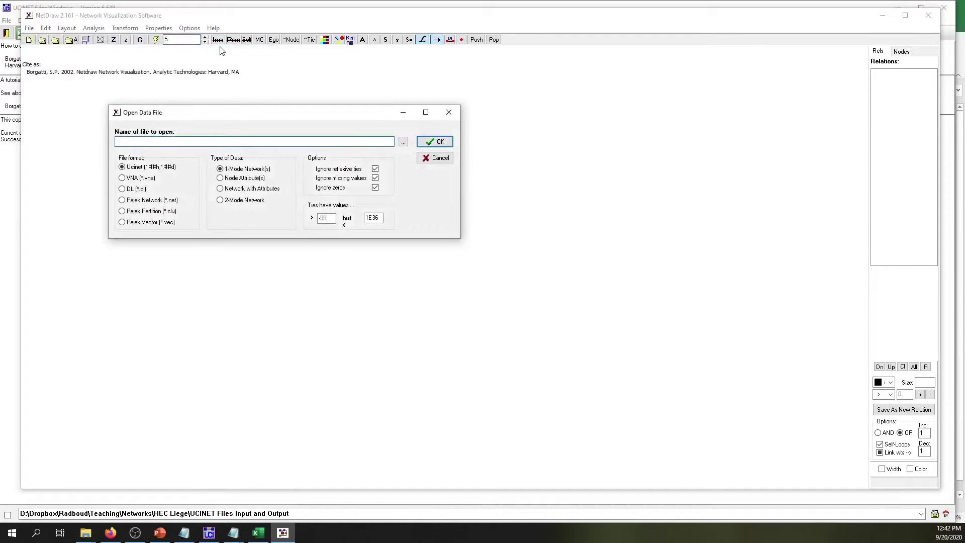
left_click(403, 144)
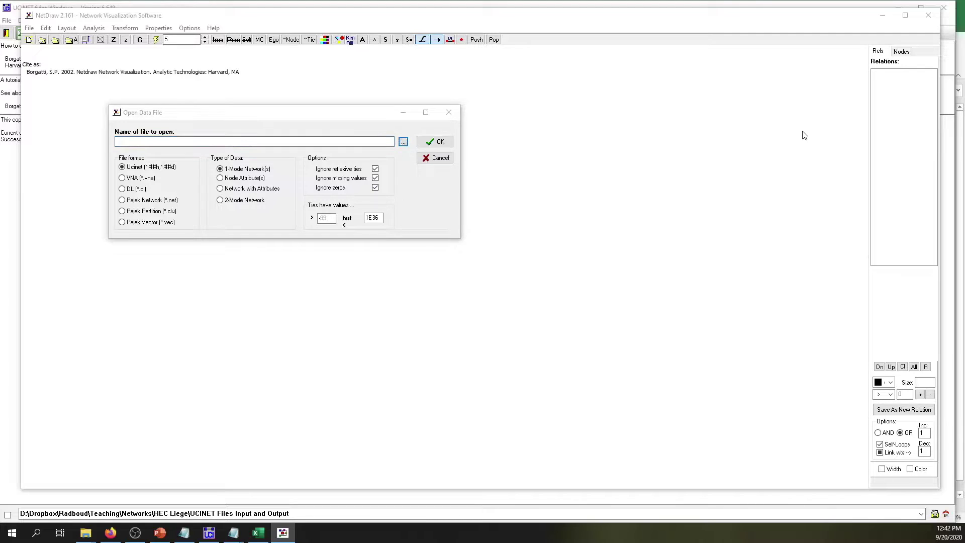
left_click_drag(534, 125, 332, 140)
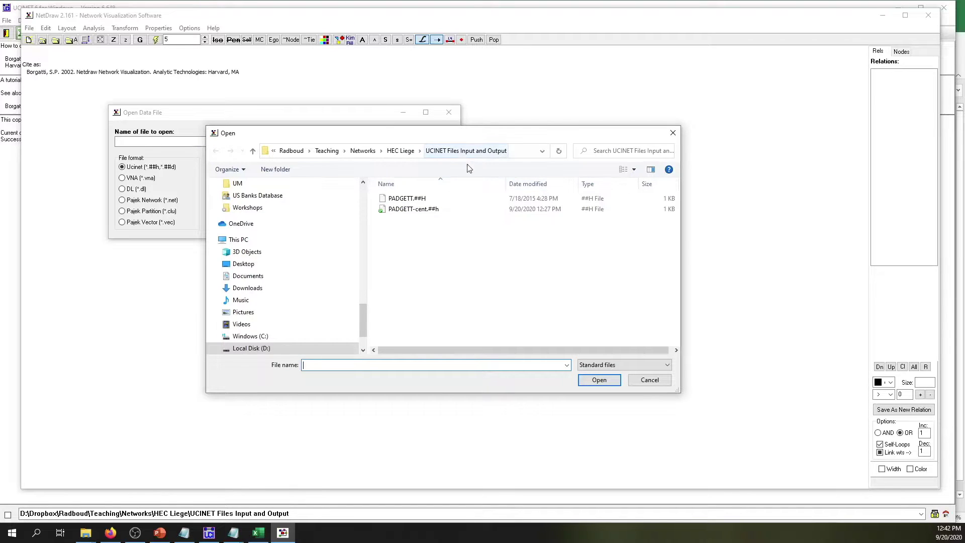
left_click(419, 200)
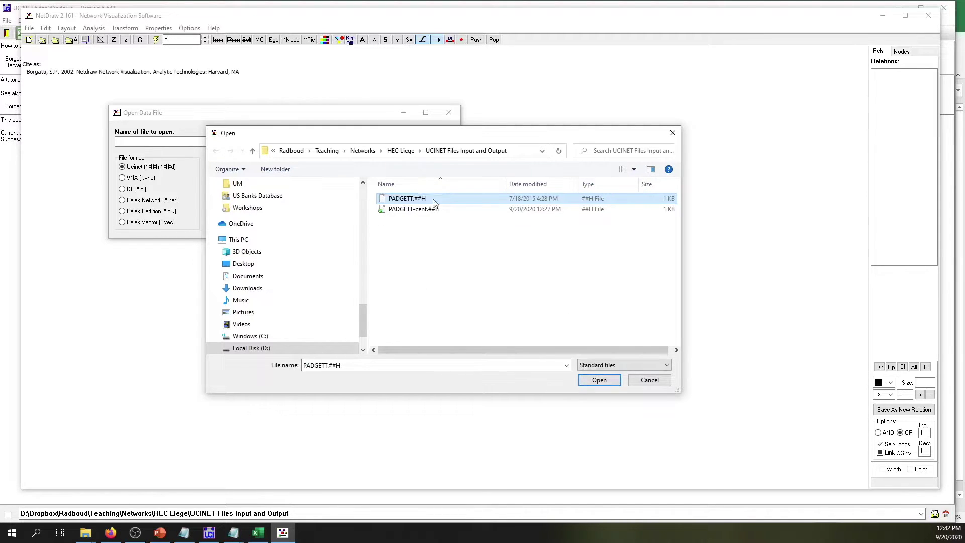
left_click(605, 382)
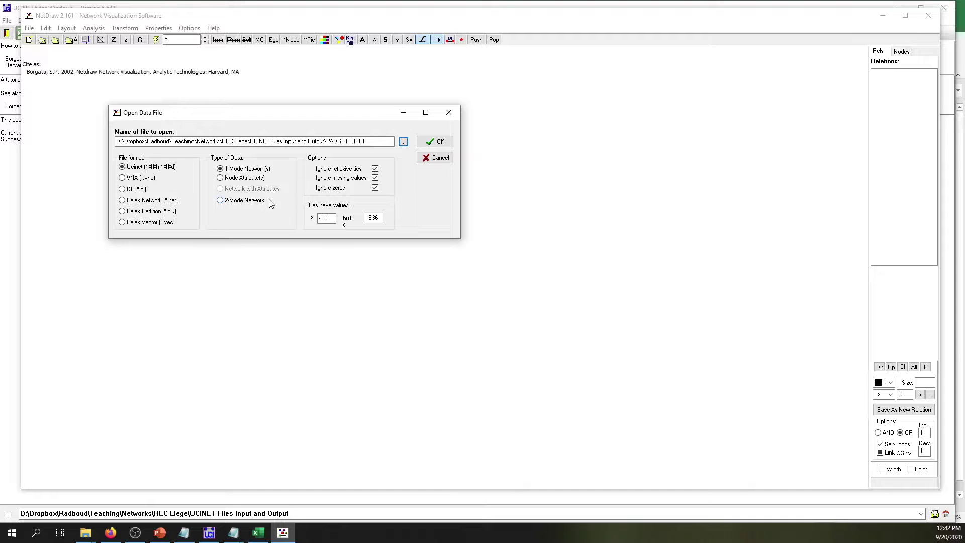
left_click(445, 143)
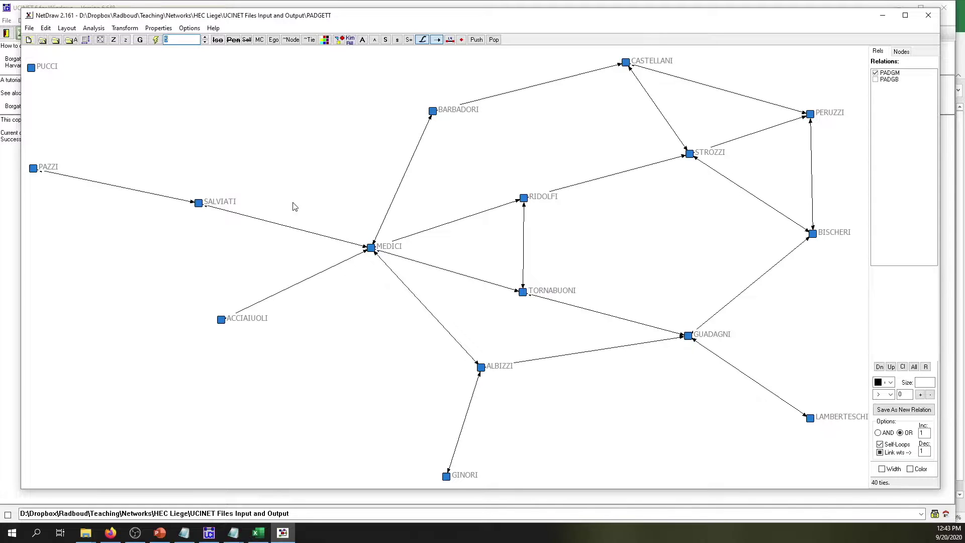
left_click(156, 29)
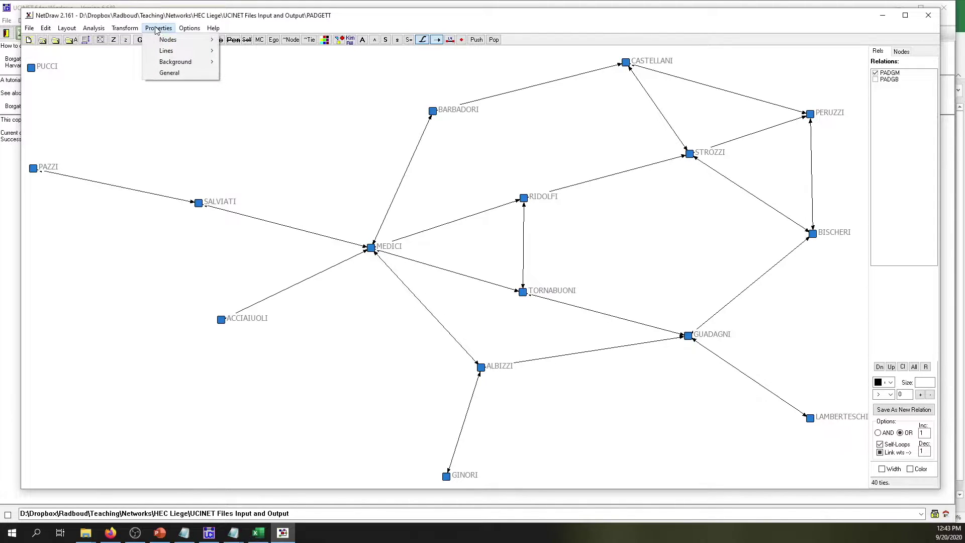
- Set arrowhead visibility to Off for all ties, then switch off the PADGM relation
mouse_move(160, 41)
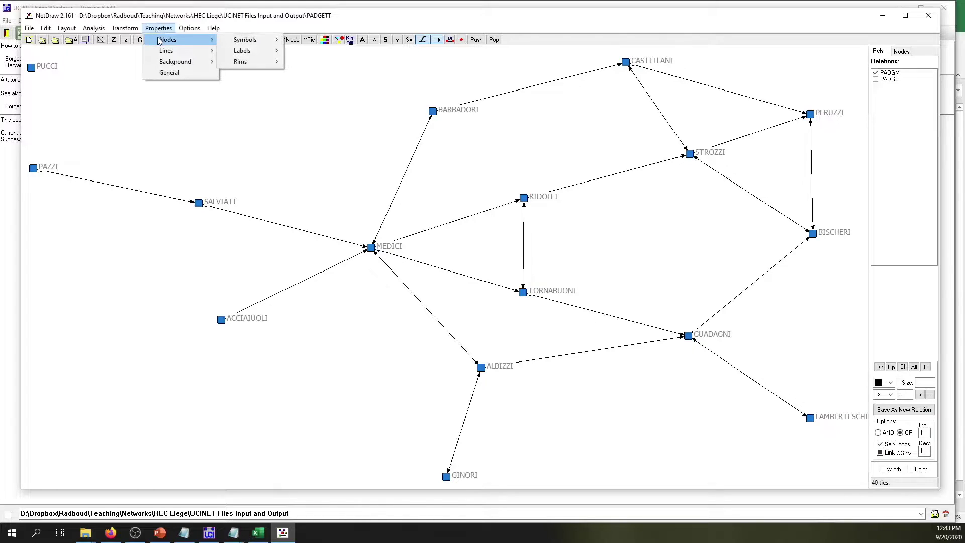
mouse_move(239, 40)
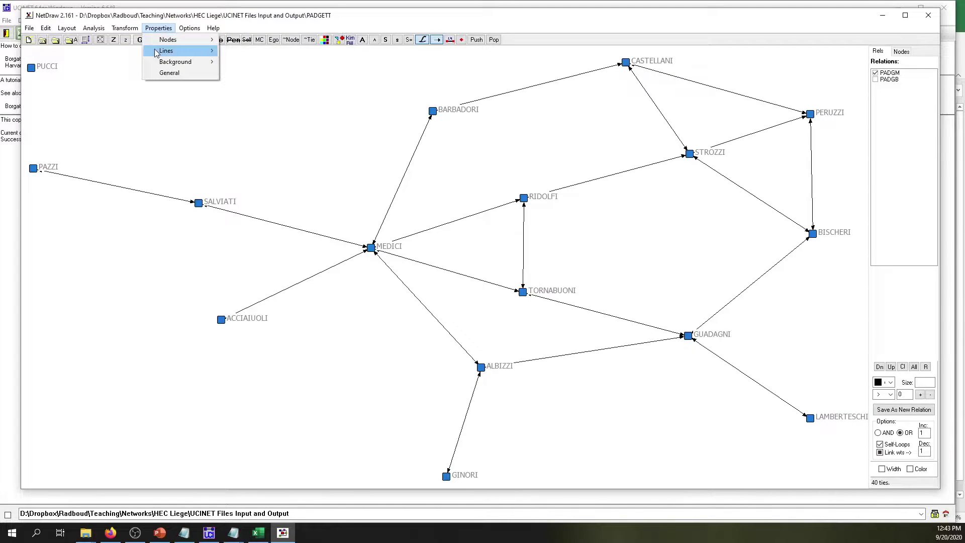
mouse_move(193, 51)
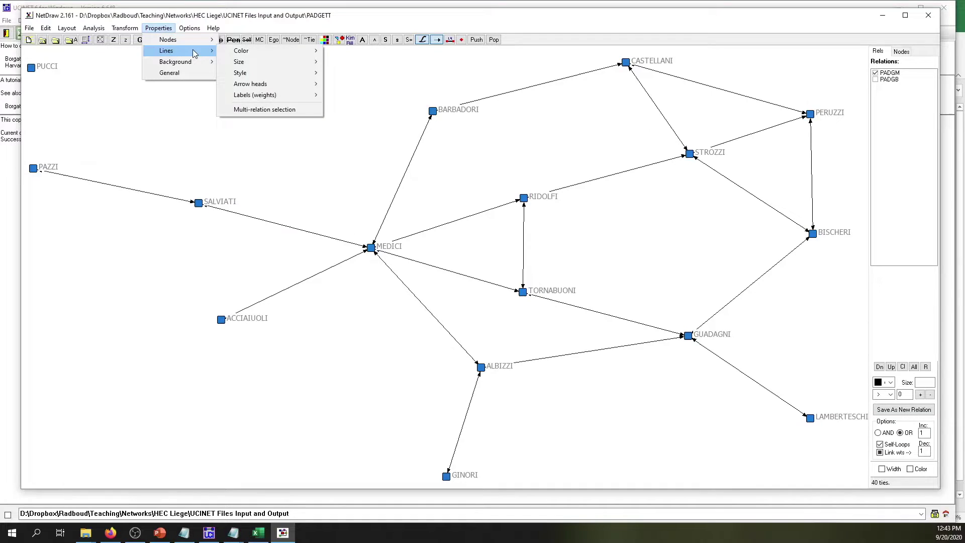
mouse_move(283, 86)
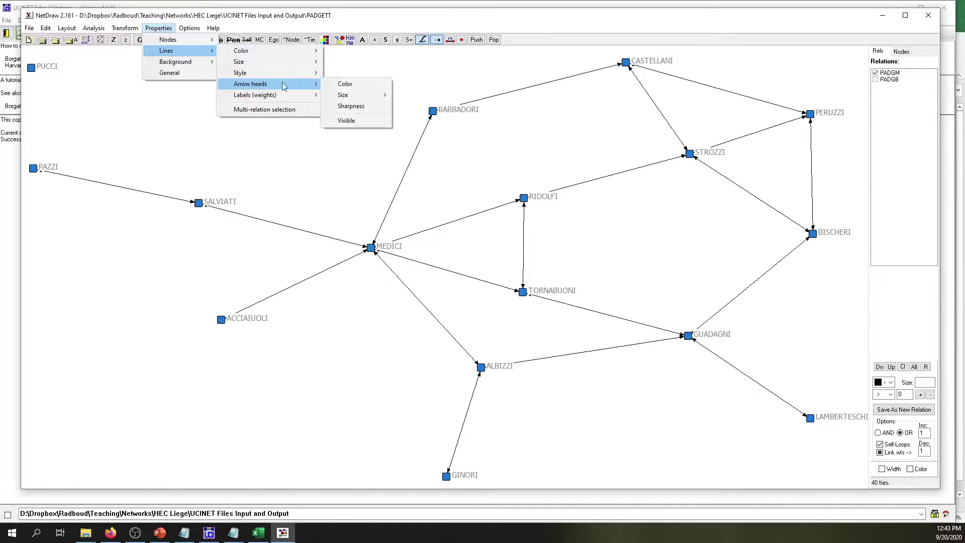
left_click(360, 129)
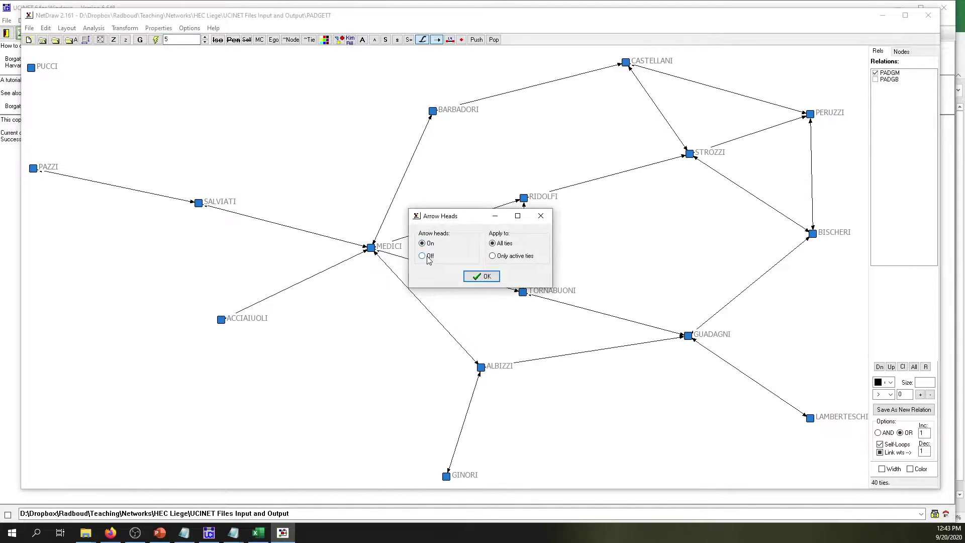
left_click(483, 280)
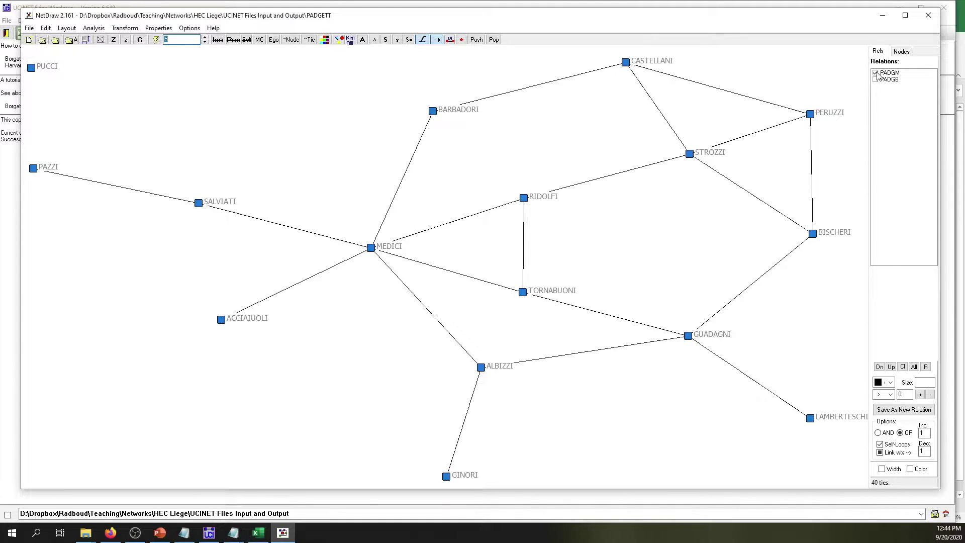
left_click(876, 73)
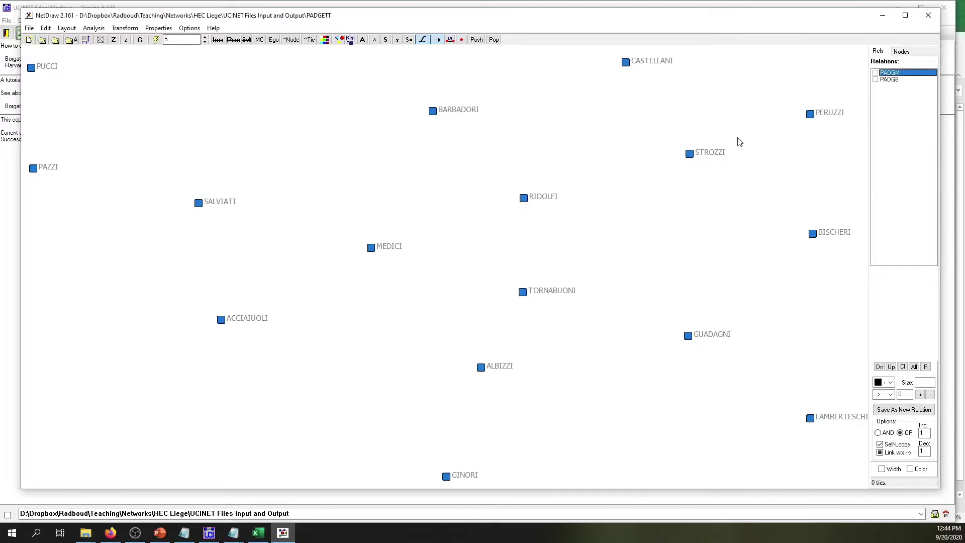
left_click(876, 80)
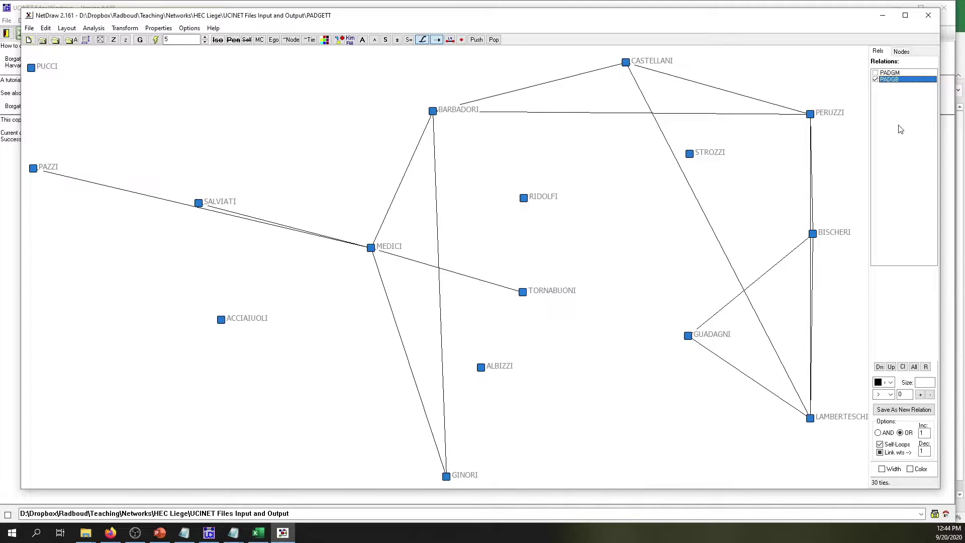
left_click(876, 73)
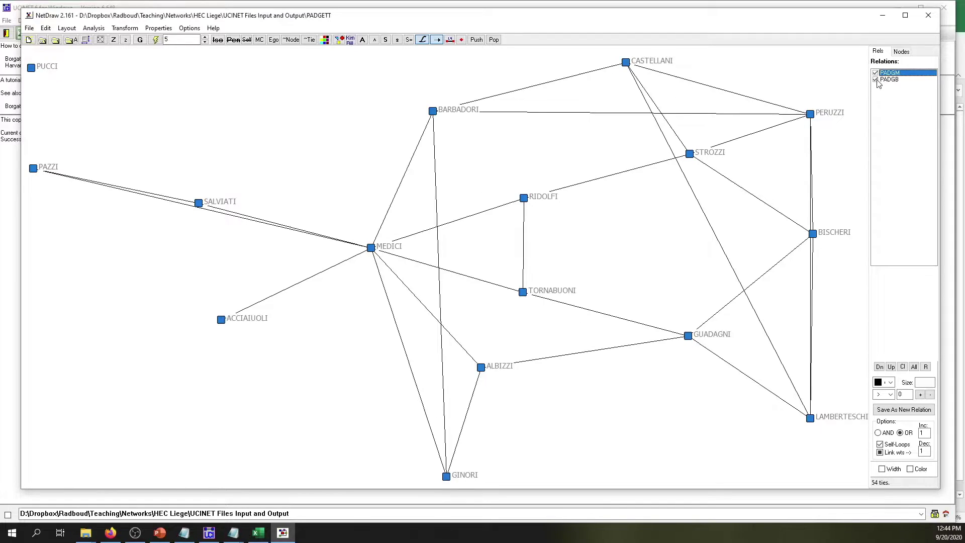
left_click(876, 79)
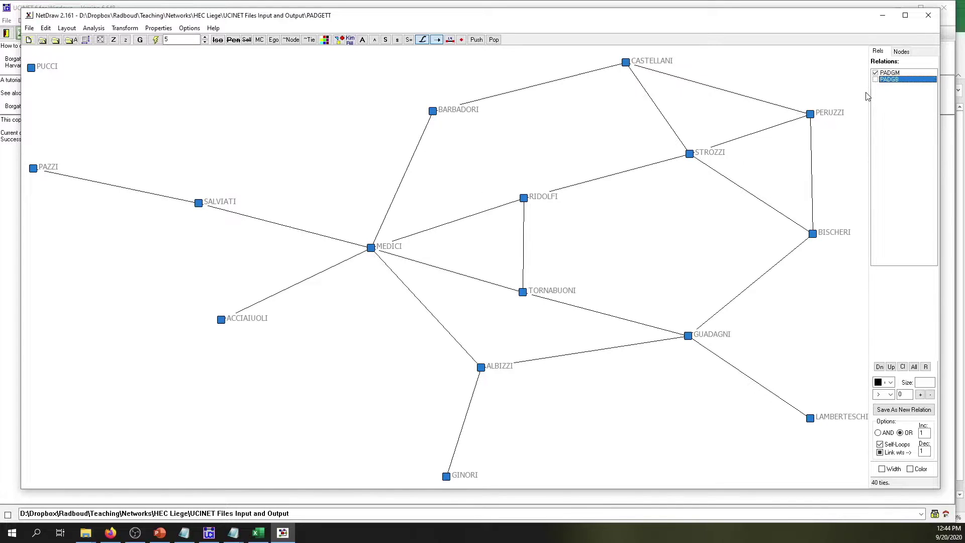
left_click(903, 52)
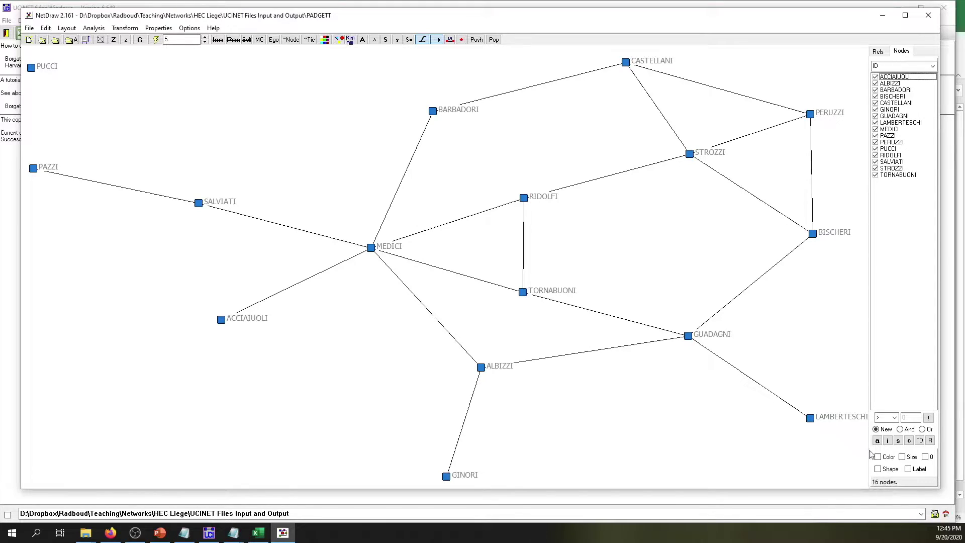
left_click(878, 51)
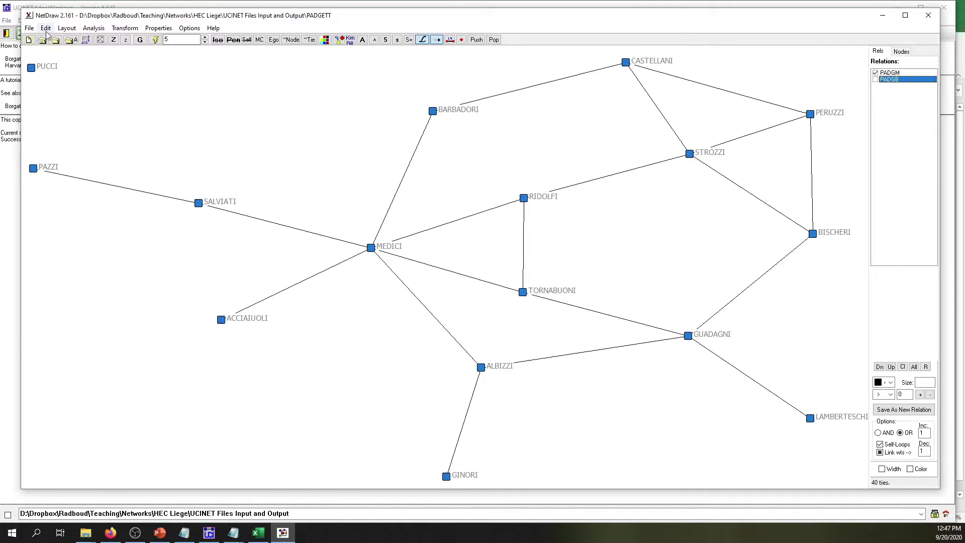
left_click(29, 28)
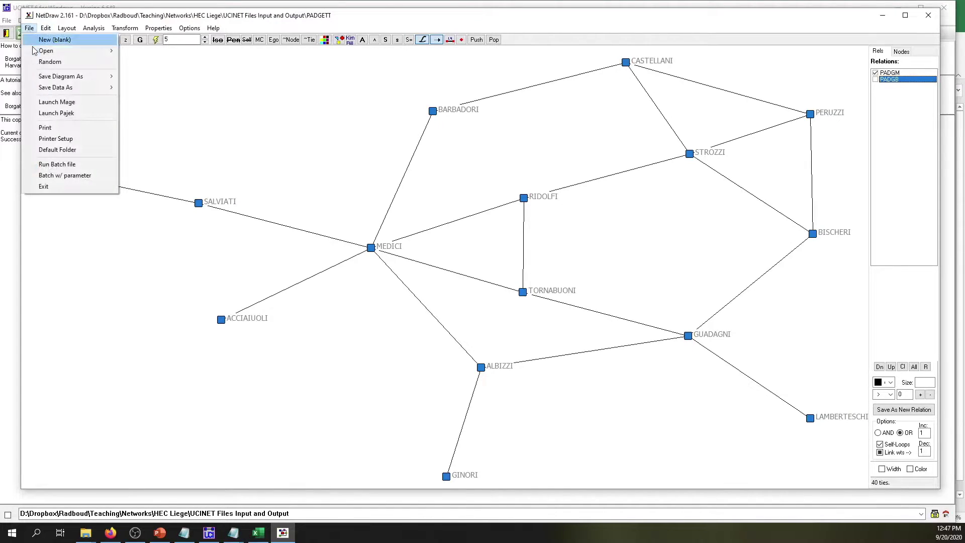
- Load PADGETT-cent.##h as a UCINET node-attribute dataset for the Padgett network
mouse_move(38, 51)
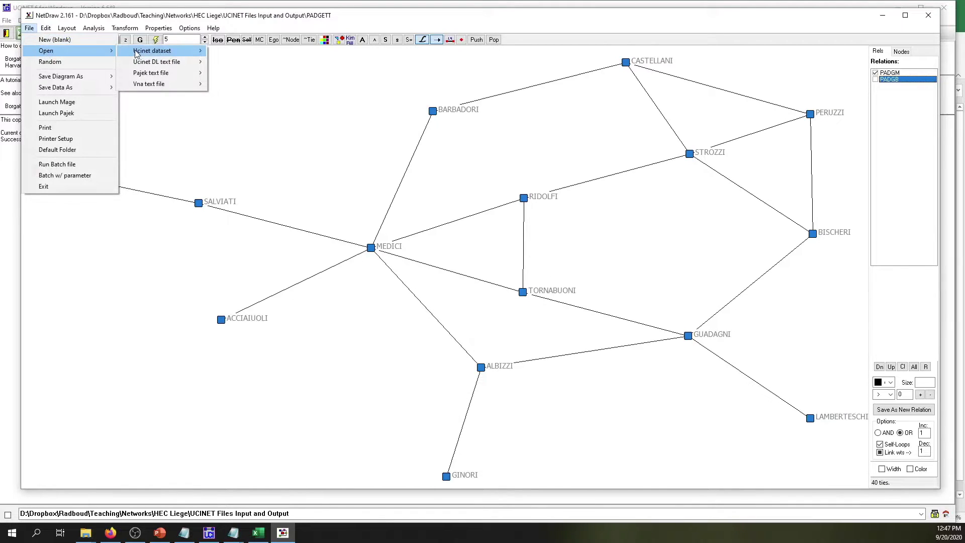
mouse_move(135, 53)
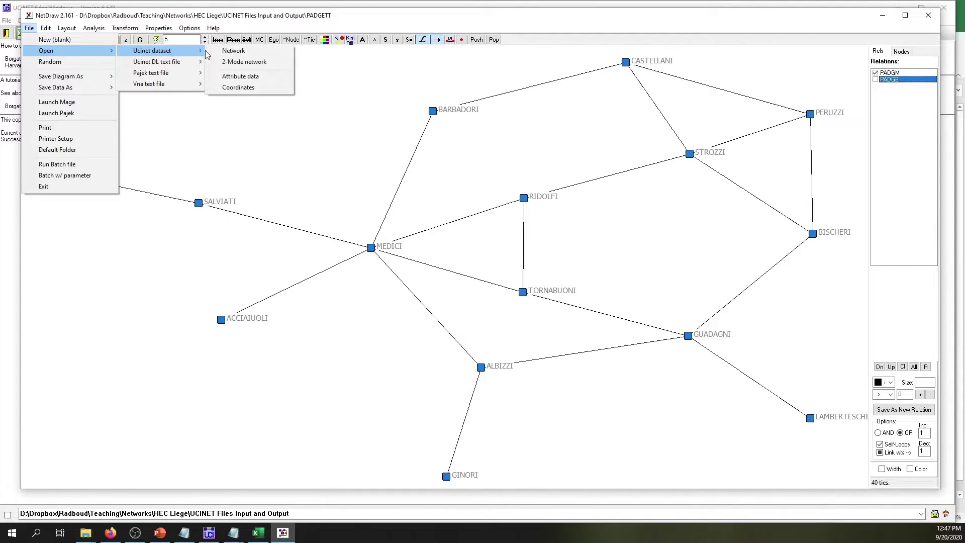
left_click(245, 77)
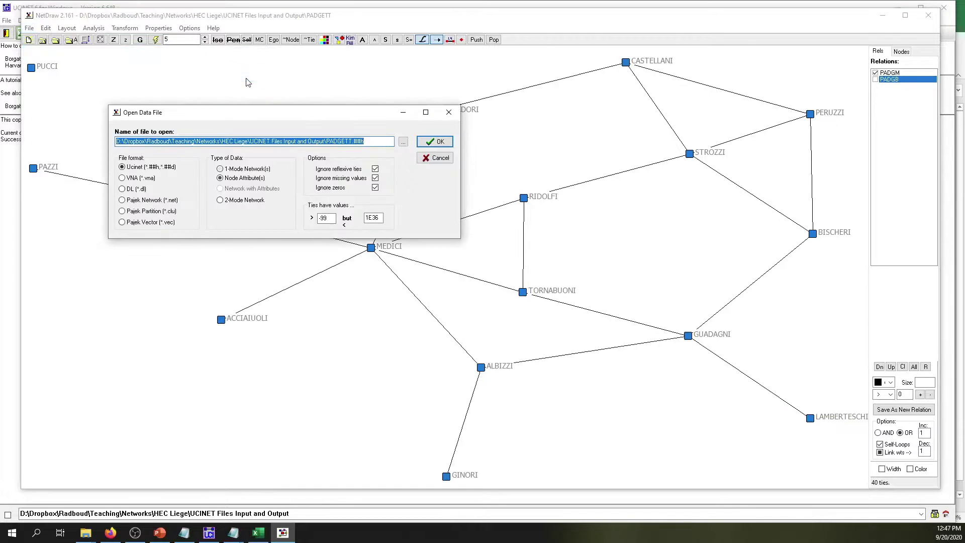
left_click(404, 143)
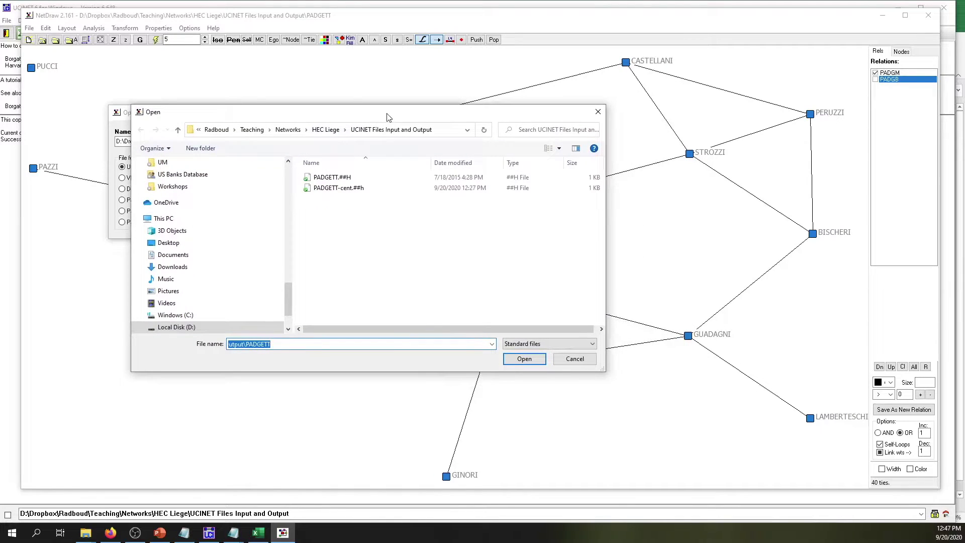
left_click(351, 190)
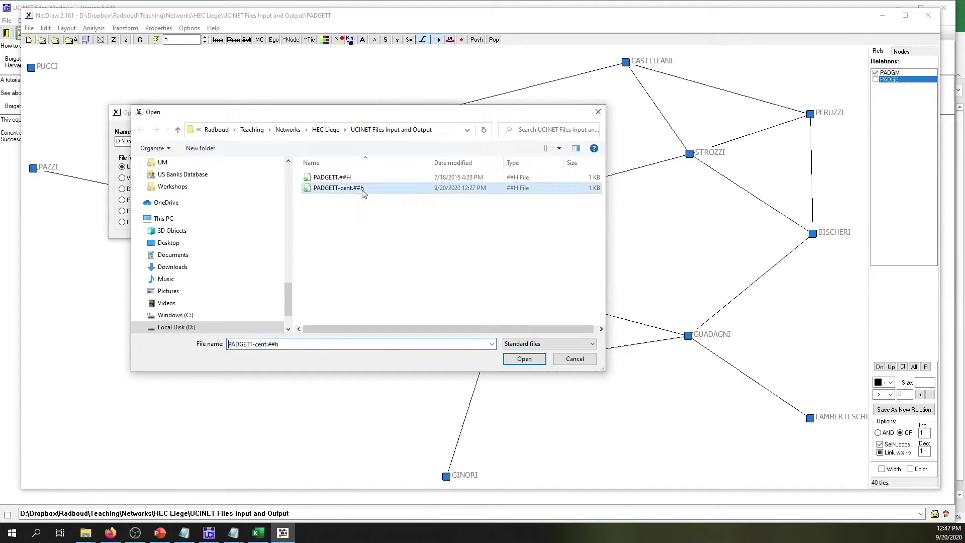
left_click(526, 358)
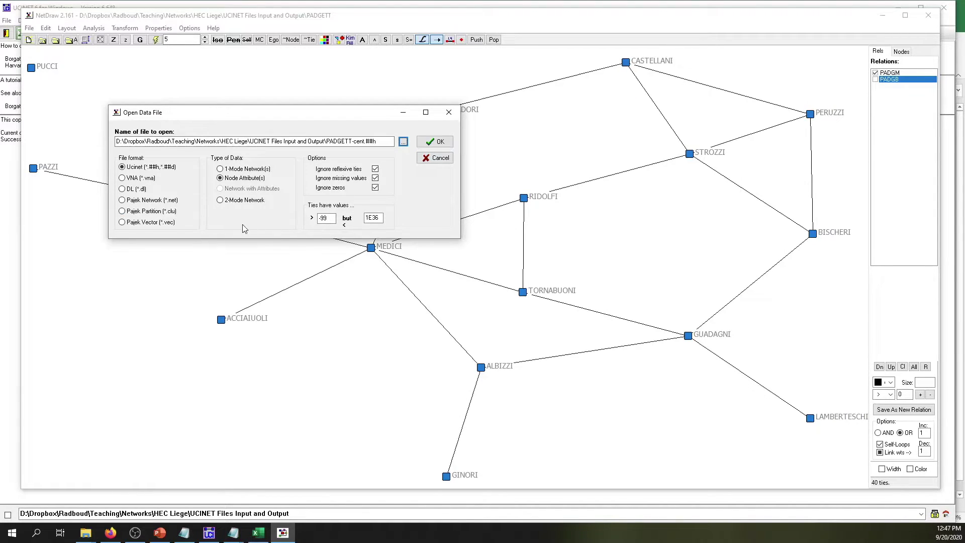
left_click(437, 142)
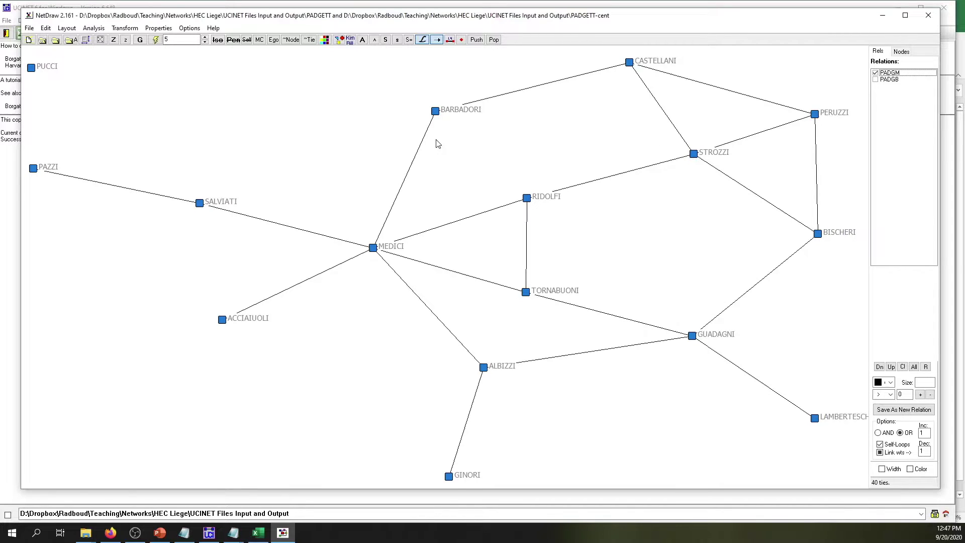
- Show the Nodes list and confirm Degree, Eigenvector and Between appear among the attributes
left_click(903, 53)
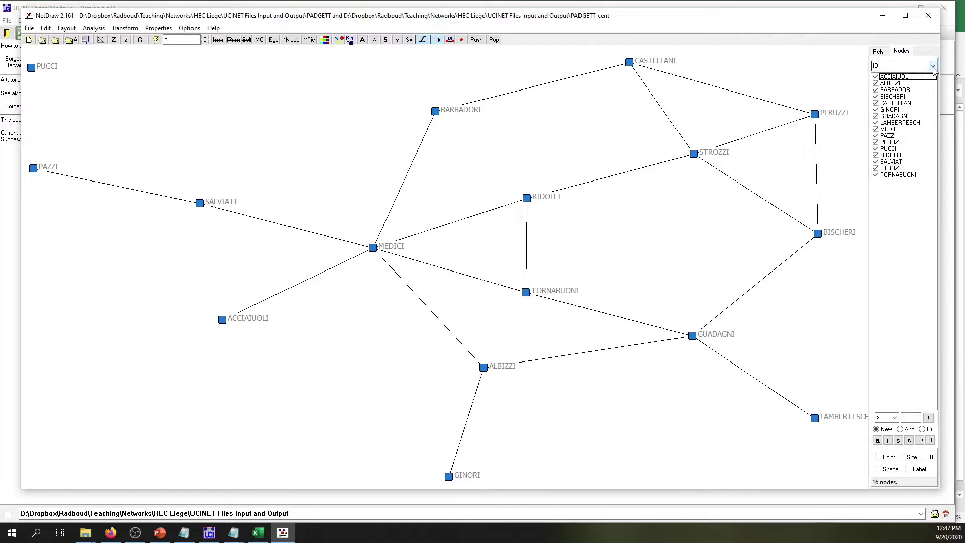
left_click(933, 67)
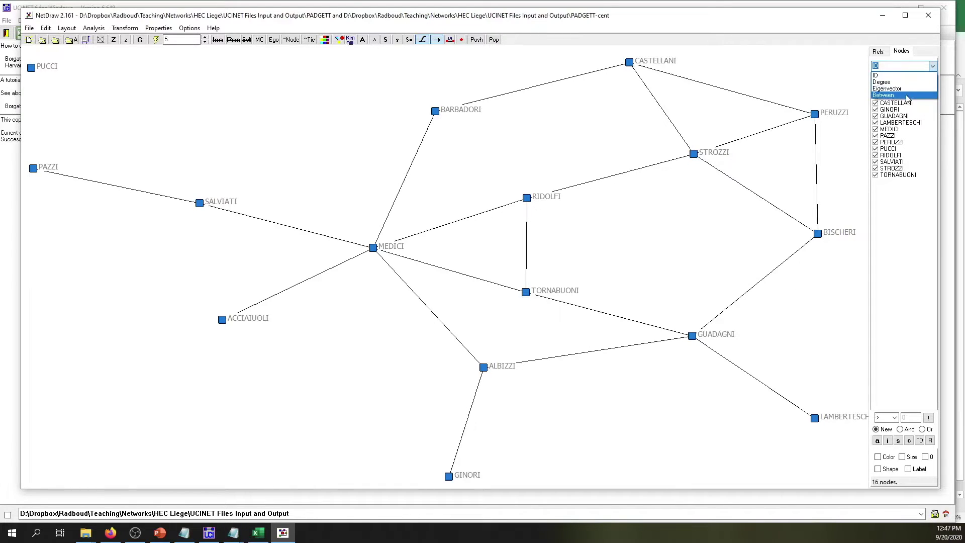
left_click(933, 65)
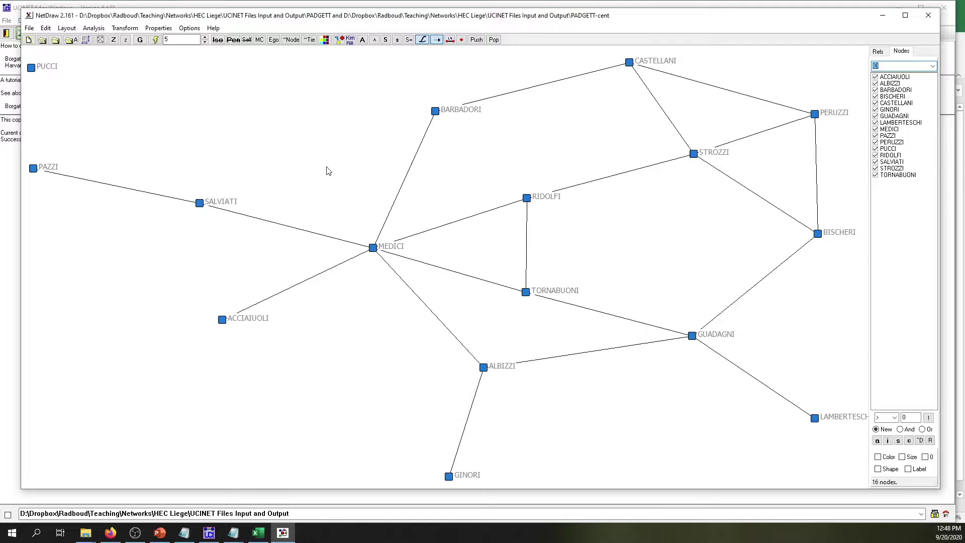
left_click(132, 32)
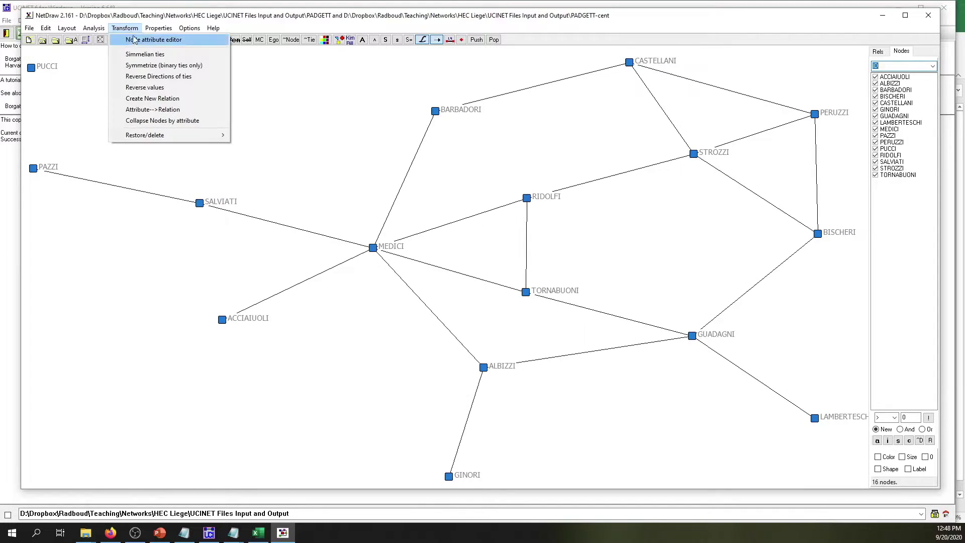
- Reach Properties > Nodes > Symbols > Size > Attribute-based in the menus
mouse_move(154, 30)
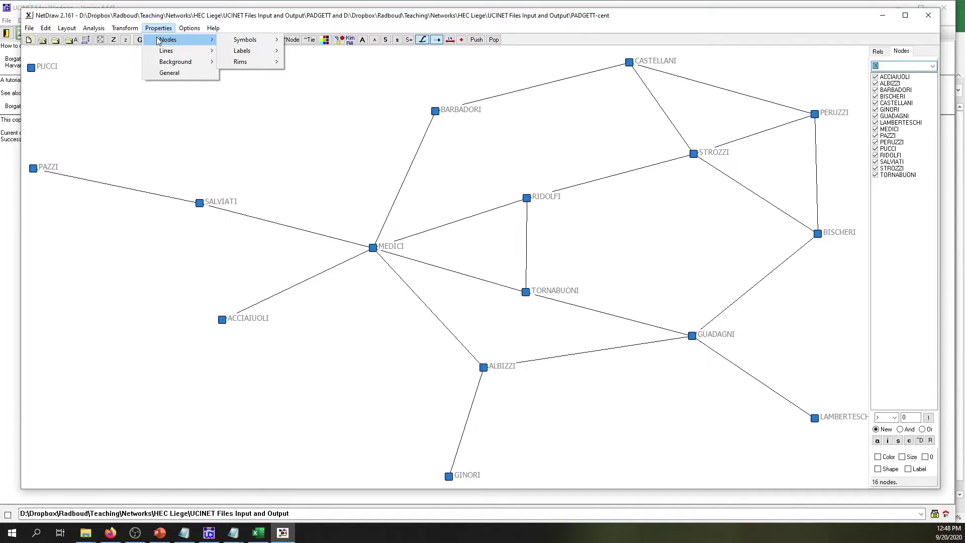
mouse_move(248, 41)
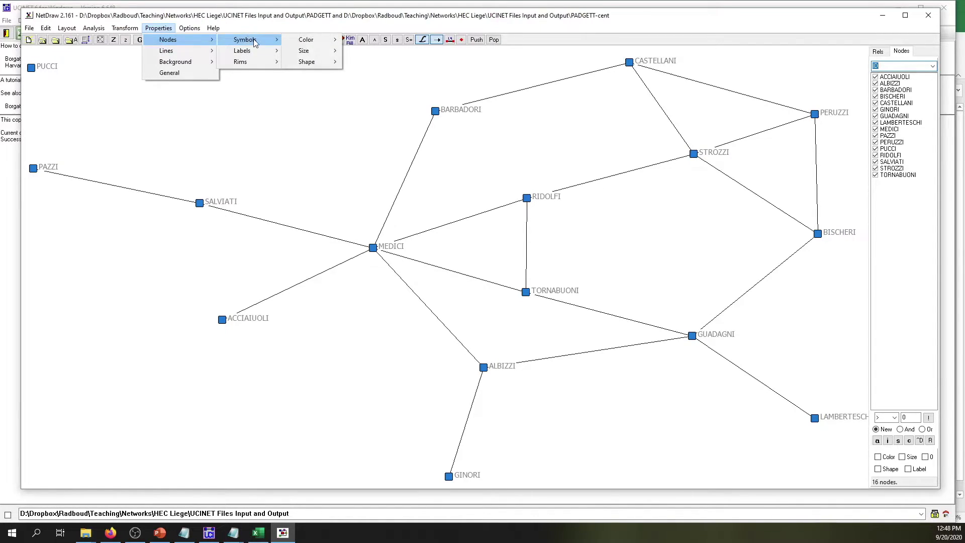
mouse_move(322, 52)
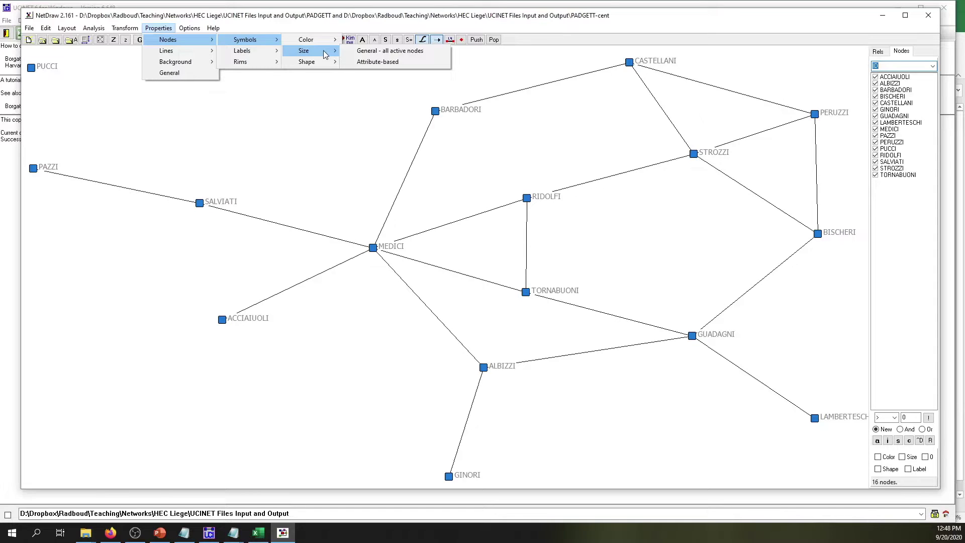
- Apply Degree as the node-size attribute, making Medici largest and Pucci smallest
left_click(408, 64)
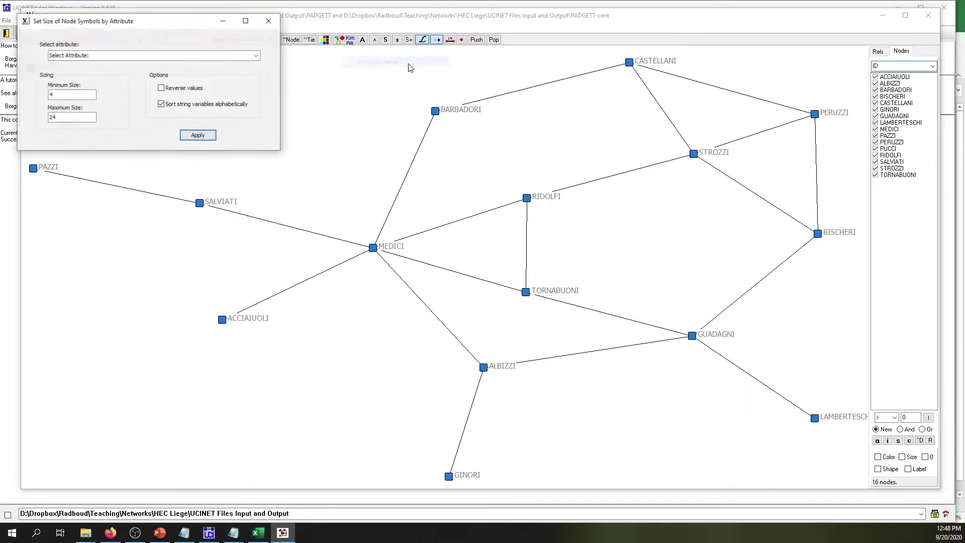
left_click_drag(173, 23, 379, 85)
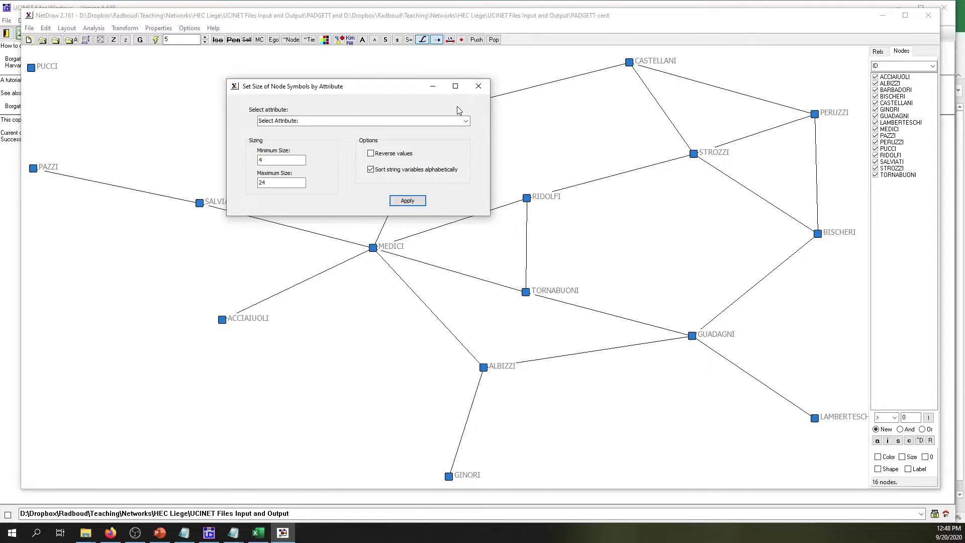
left_click_drag(381, 89, 288, 37)
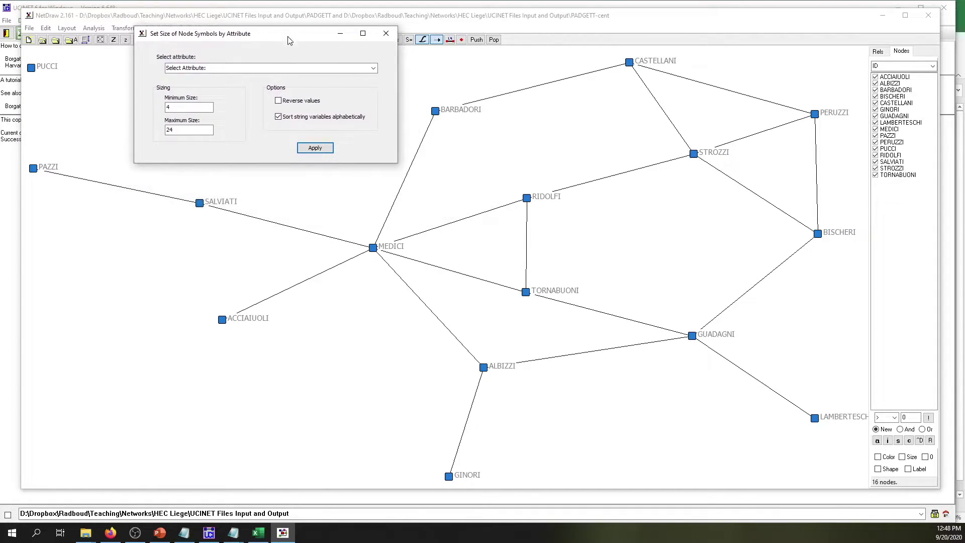
left_click(374, 68)
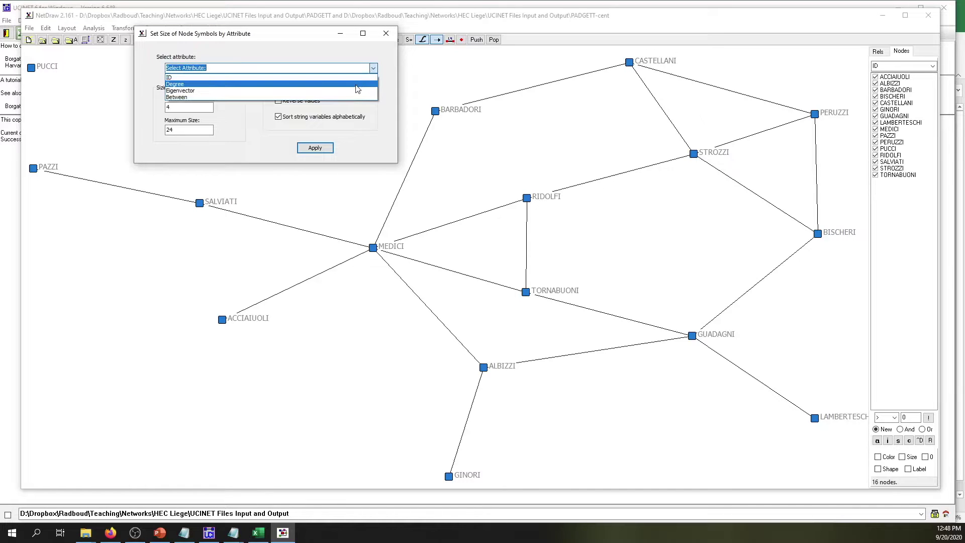
left_click(358, 84)
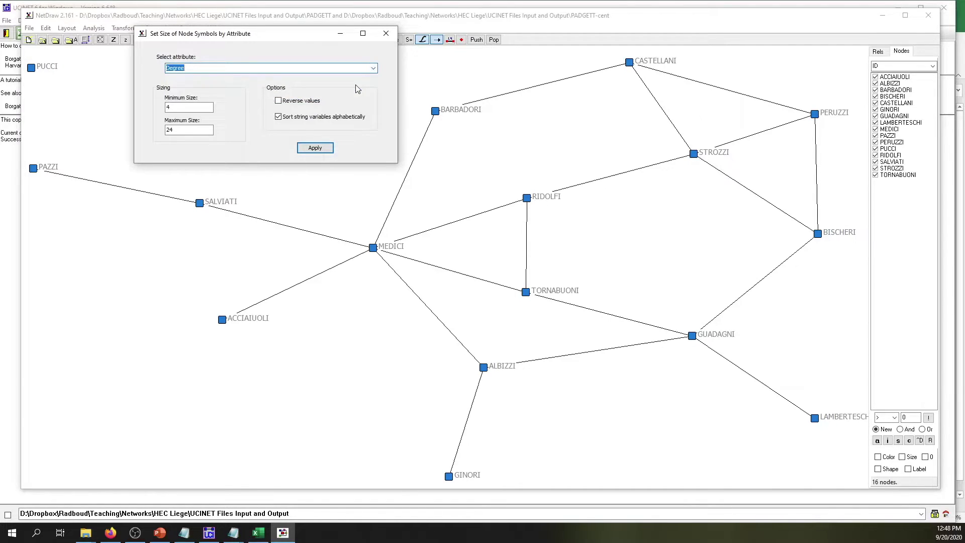
left_click(320, 153)
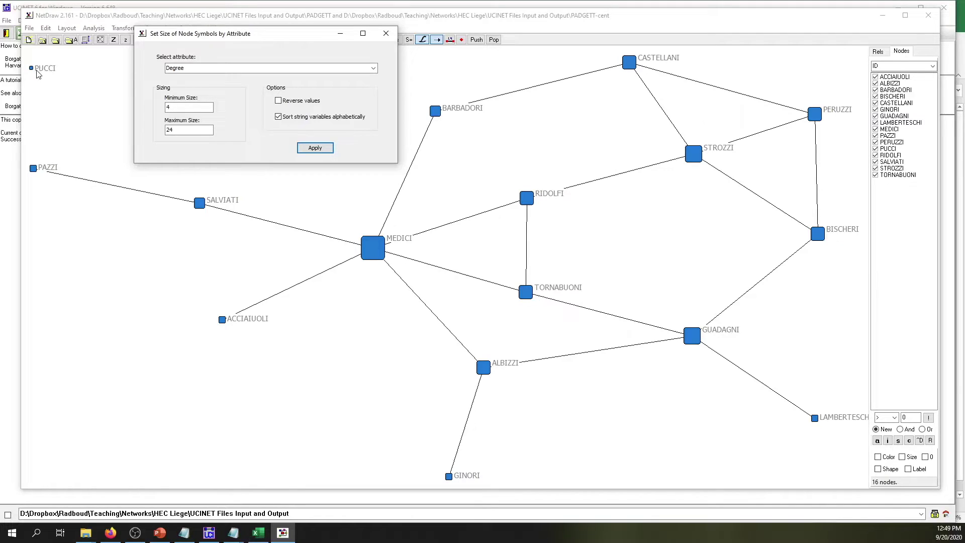
left_click(374, 69)
- Apply Eigenvector and then Between as the node-size attribute to compare the results
left_click(375, 69)
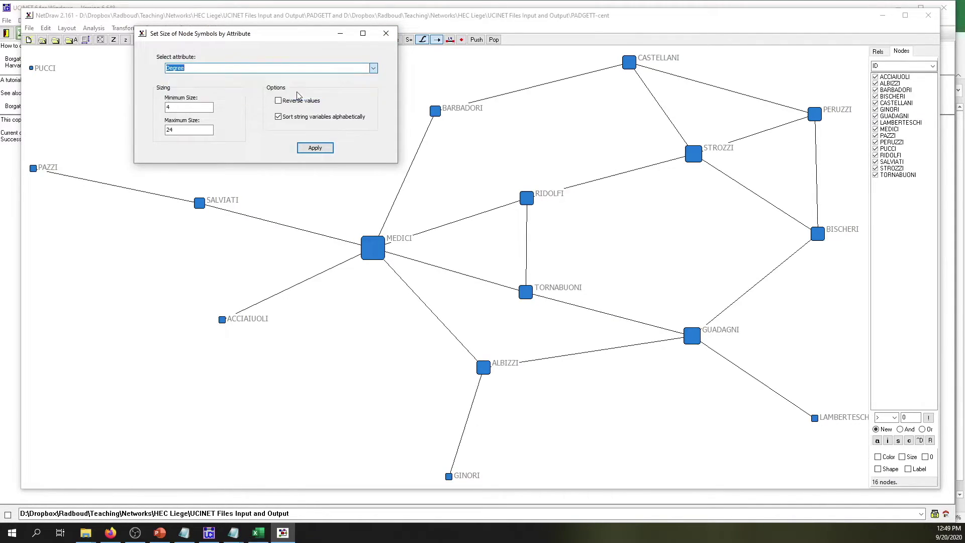
left_click(299, 94)
left_click(319, 149)
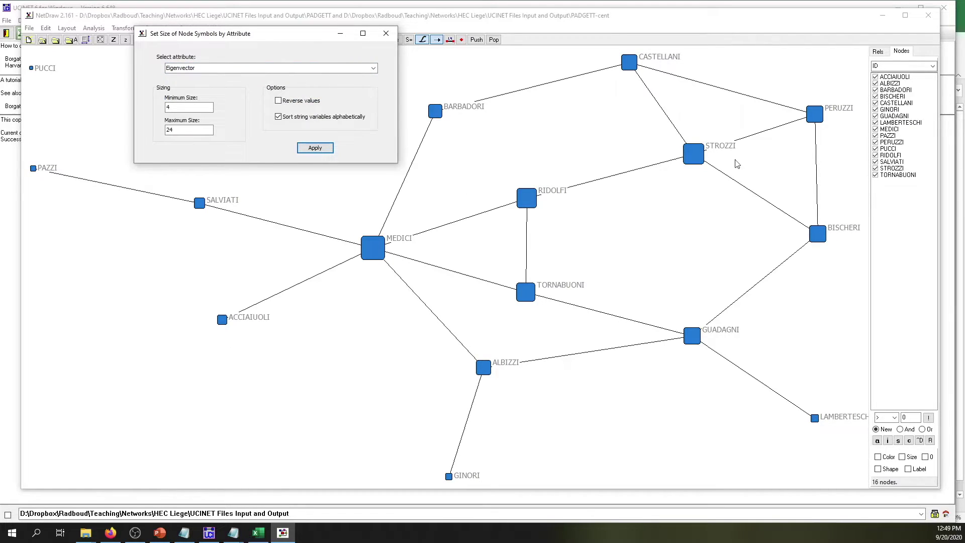
left_click(368, 71)
left_click(366, 97)
left_click(315, 148)
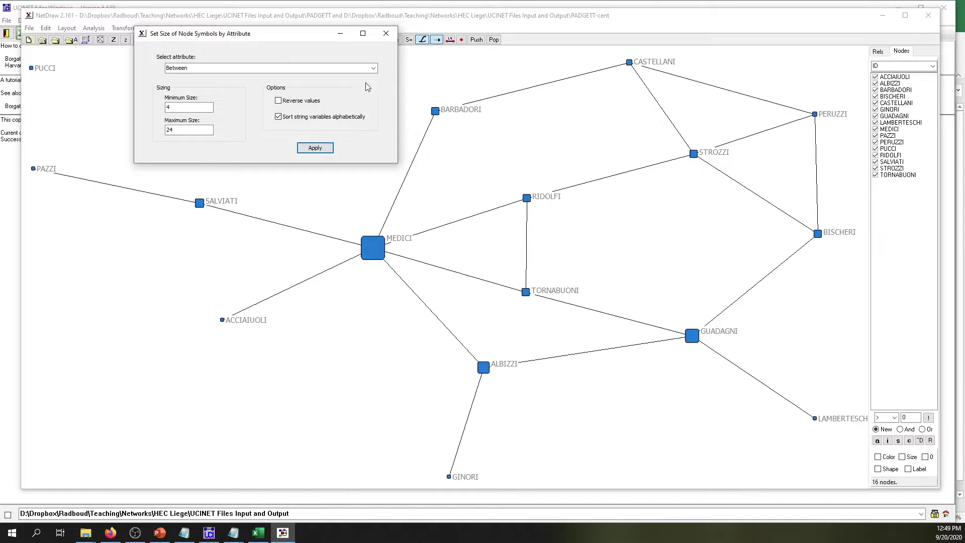
- Reapply Degree sizing and close the Set Size dialog
left_click(376, 68)
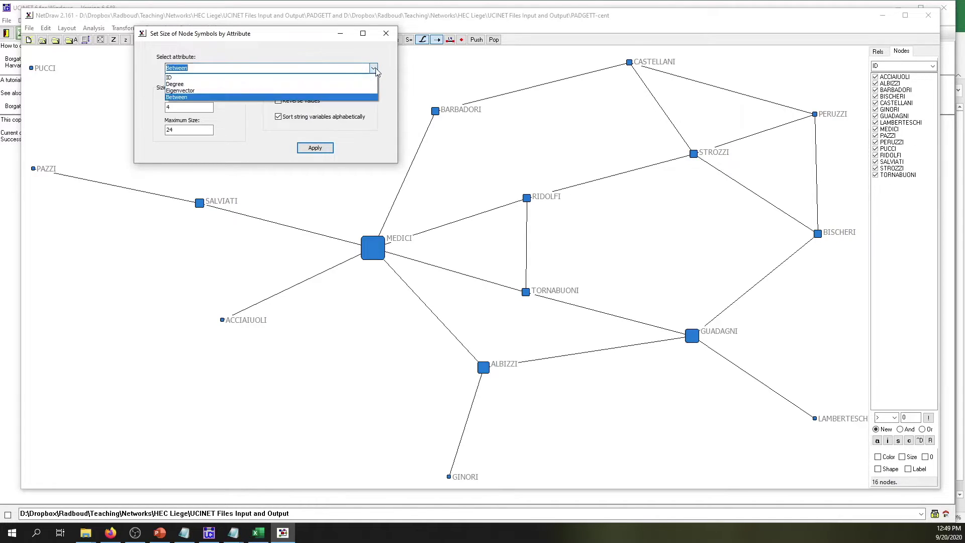
left_click(348, 84)
left_click(315, 148)
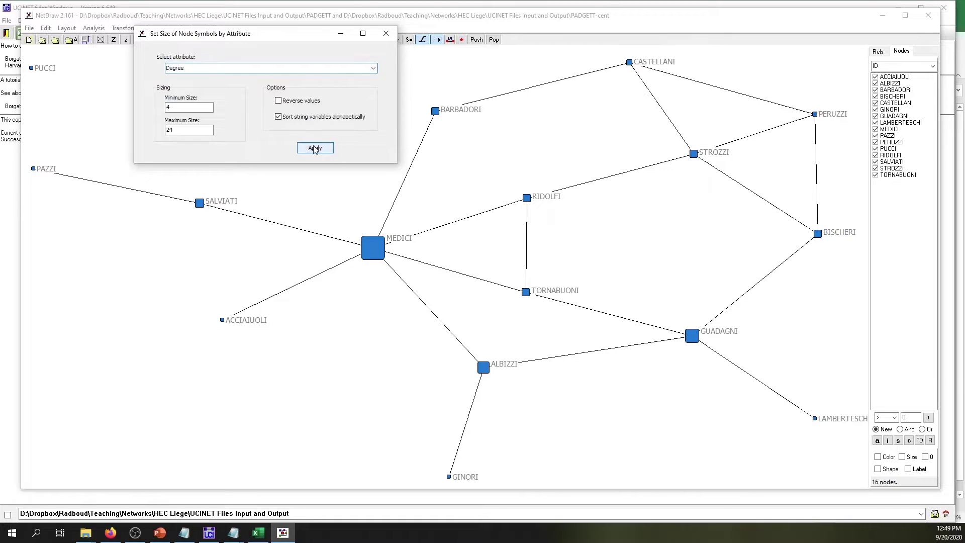
left_click(386, 33)
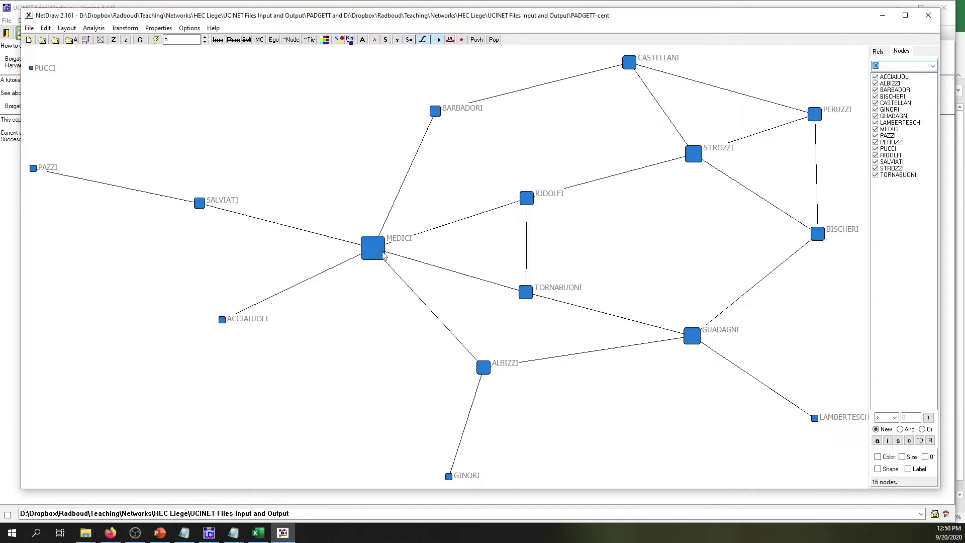
- Change the shape of all nodes to circle
left_click(167, 29)
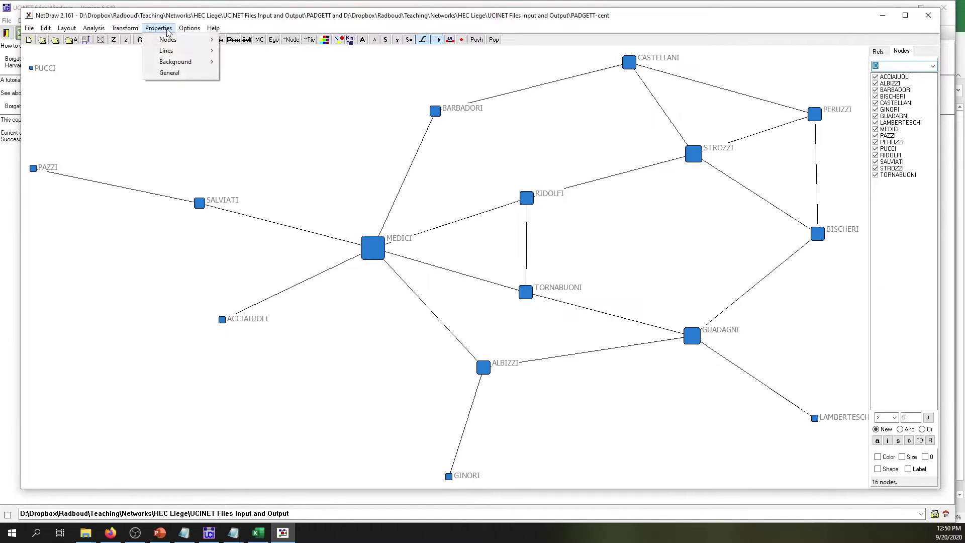
mouse_move(170, 40)
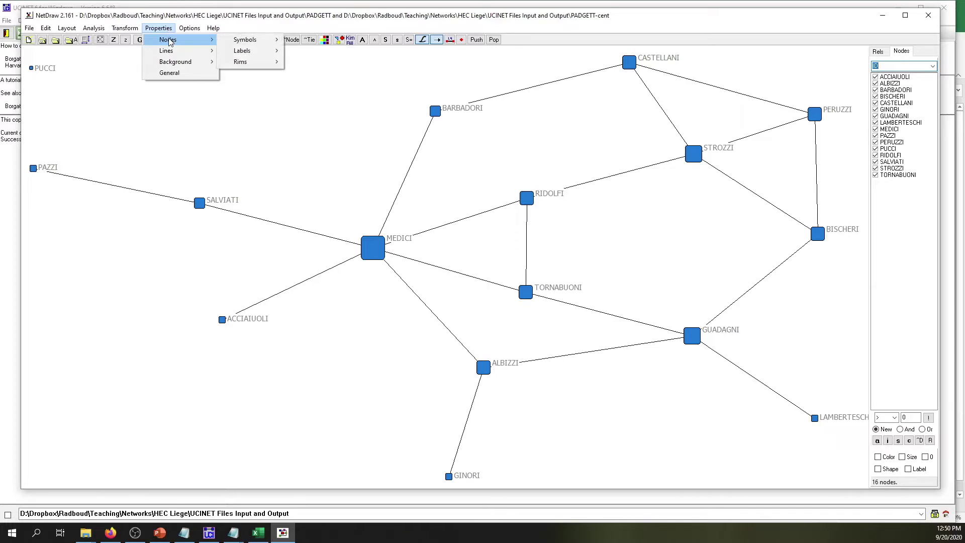
mouse_move(266, 41)
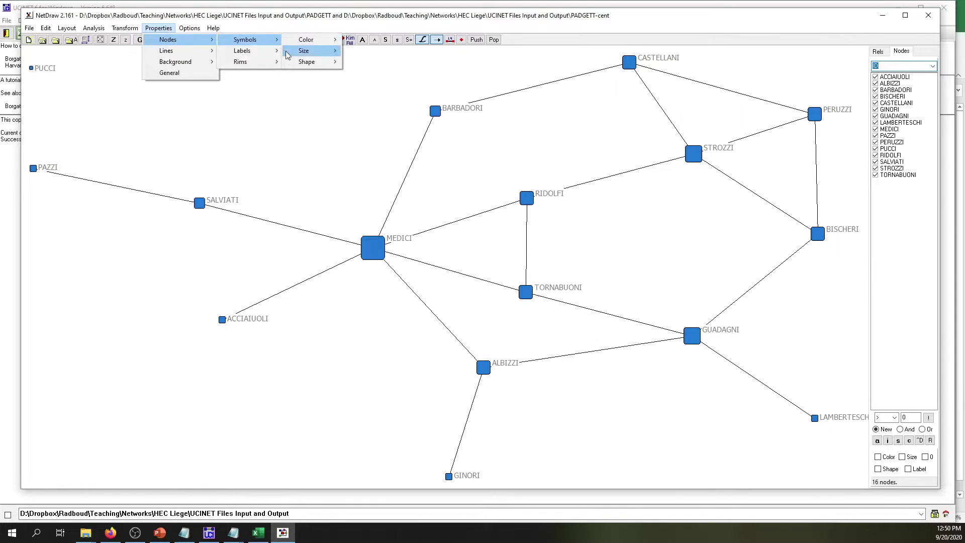
mouse_move(288, 62)
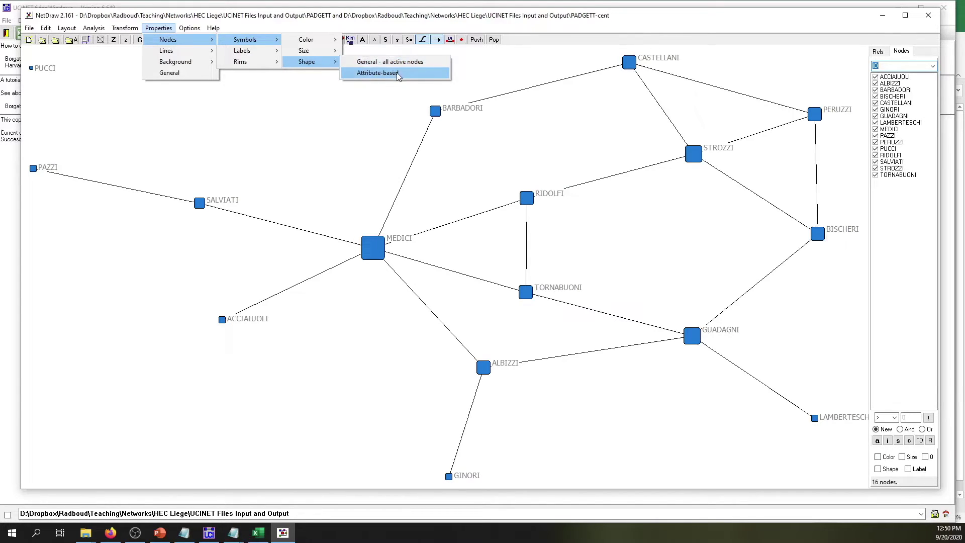
left_click(434, 63)
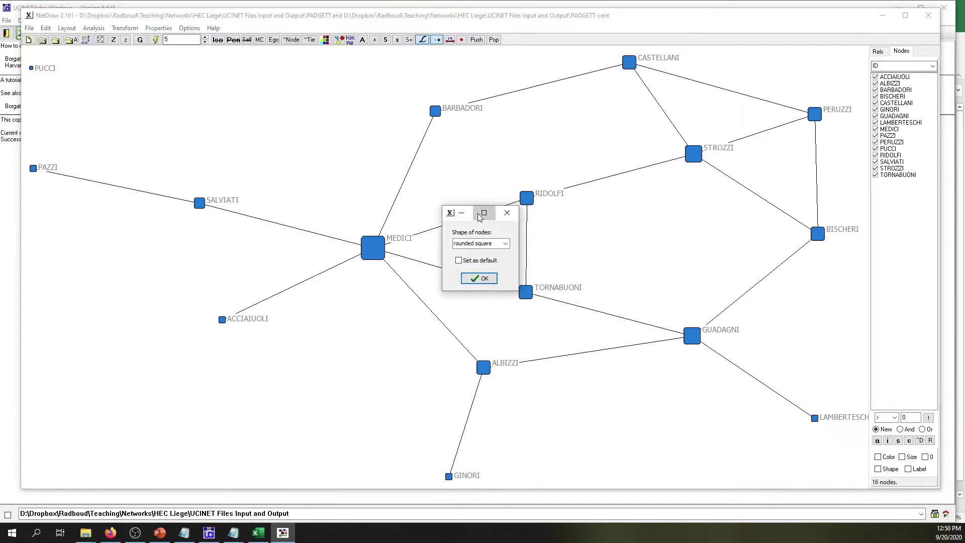
left_click(507, 244)
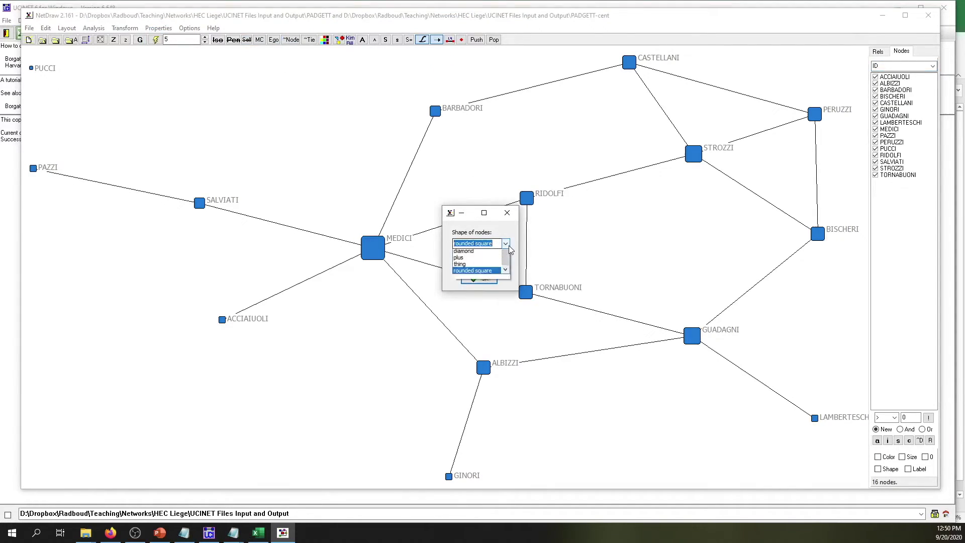
left_click_drag(507, 278, 506, 267)
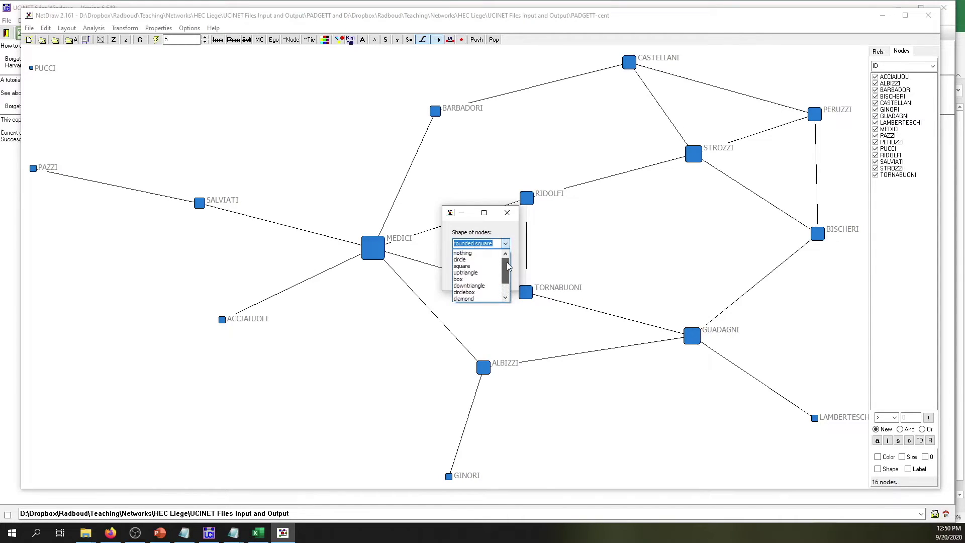
left_click(479, 260)
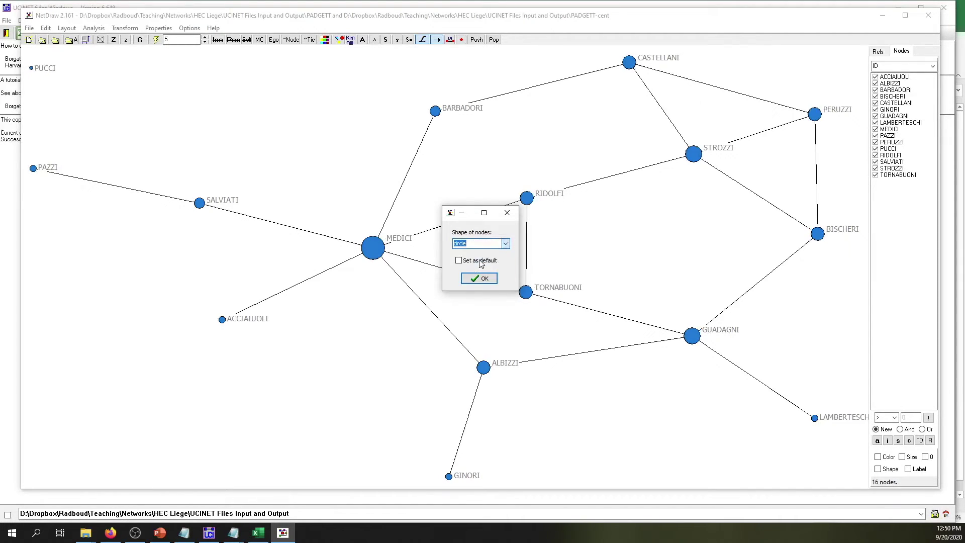
left_click(484, 279)
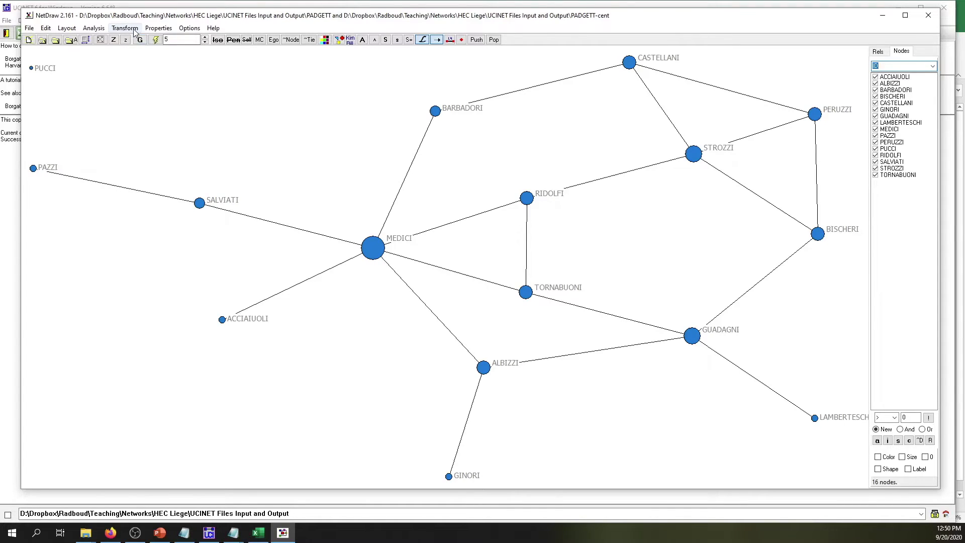
left_click(158, 29)
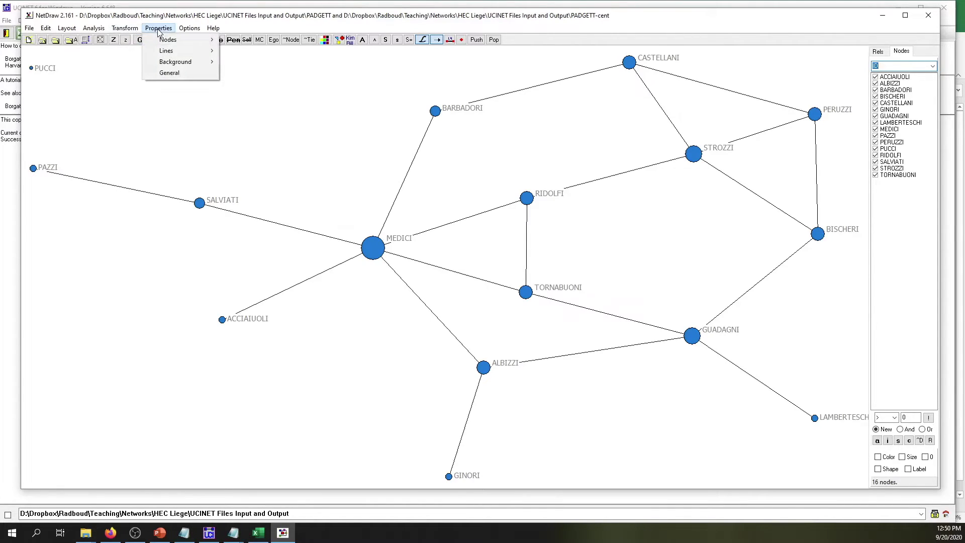
mouse_move(171, 51)
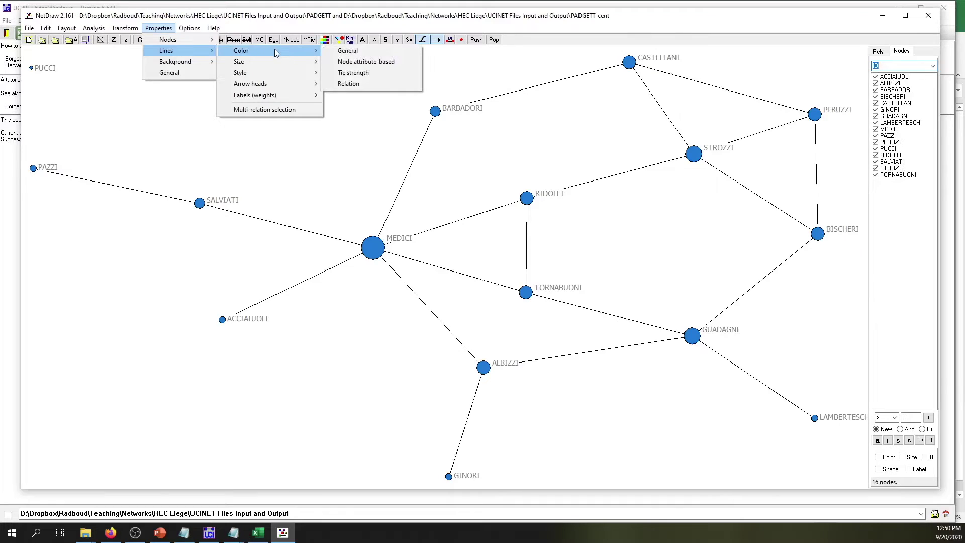
mouse_move(309, 82)
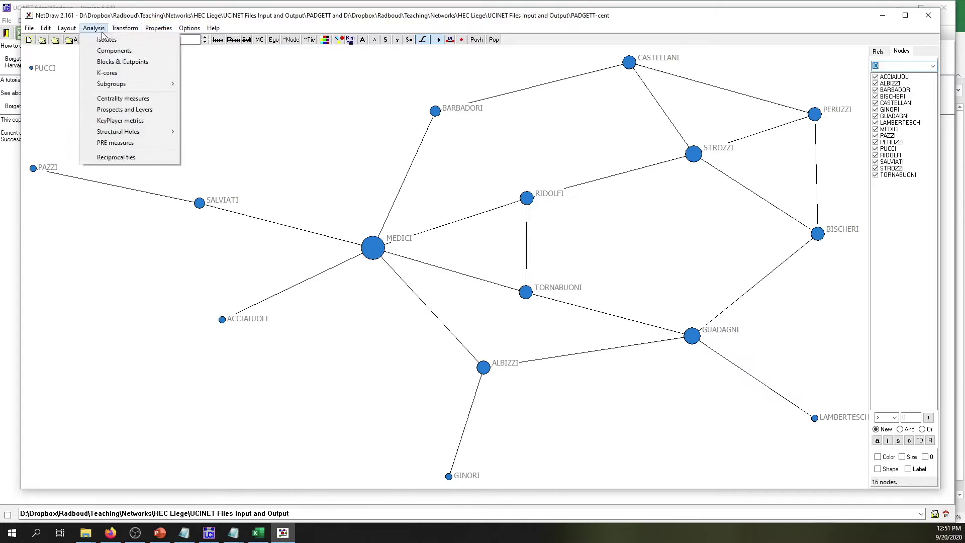
mouse_move(129, 29)
left_click(338, 128)
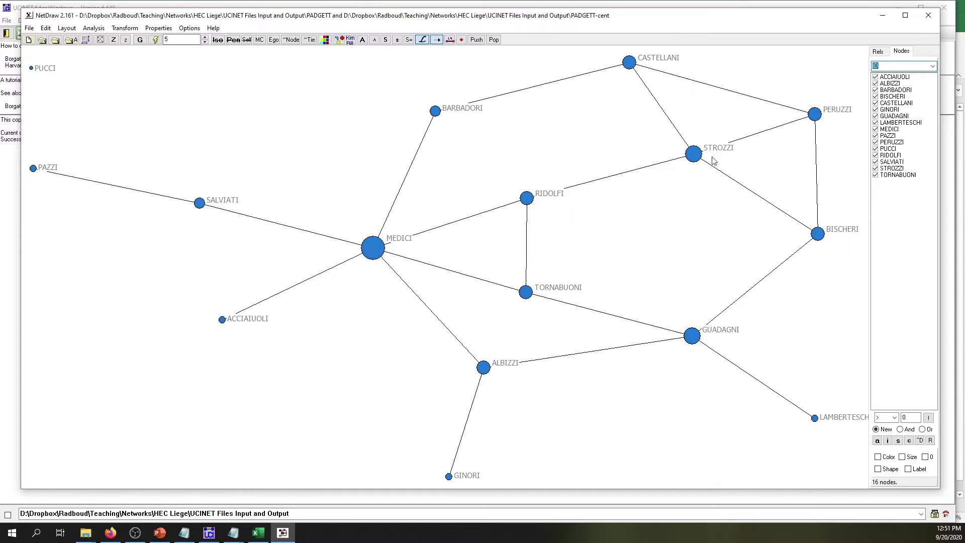
- Apply a Circle layout ordered by the ID attribute and close its settings
left_click(67, 28)
mouse_move(84, 30)
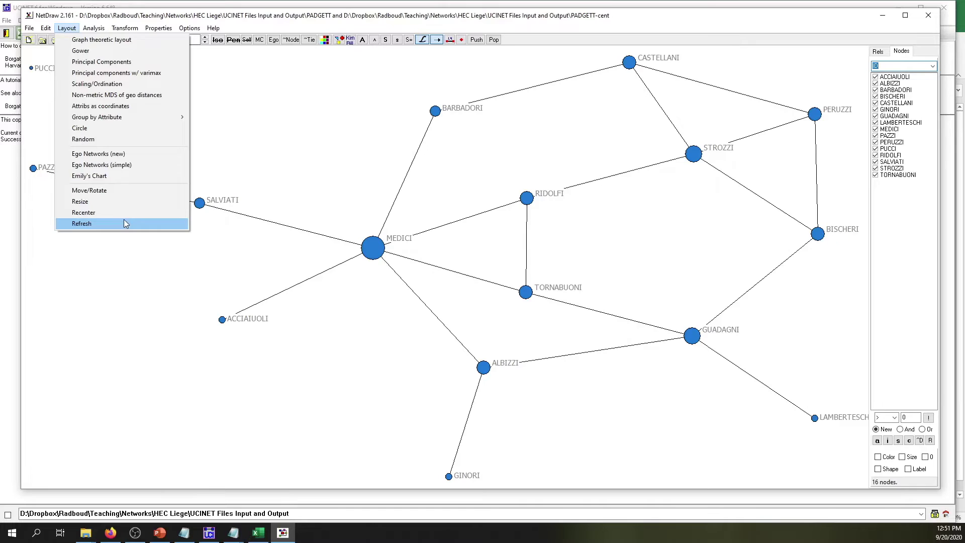
left_click(89, 127)
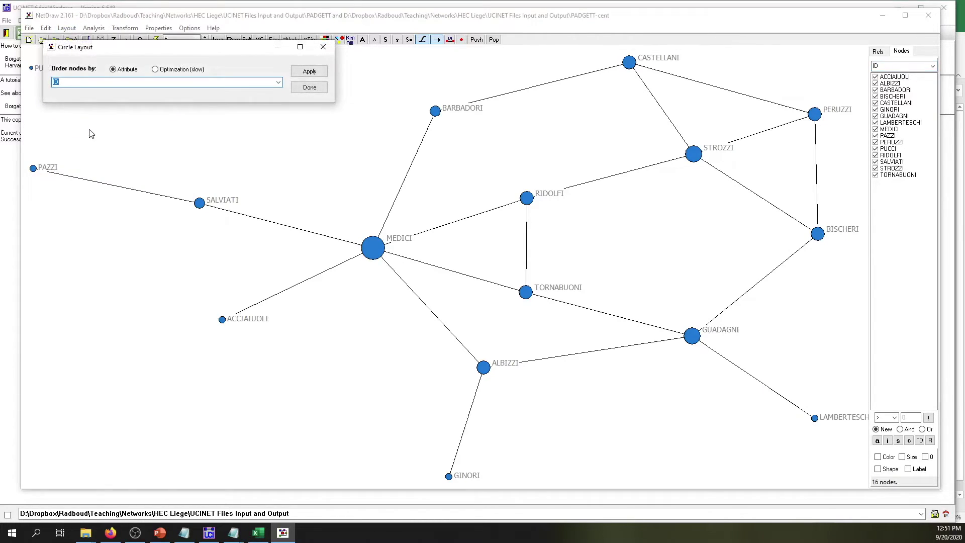
left_click(302, 75)
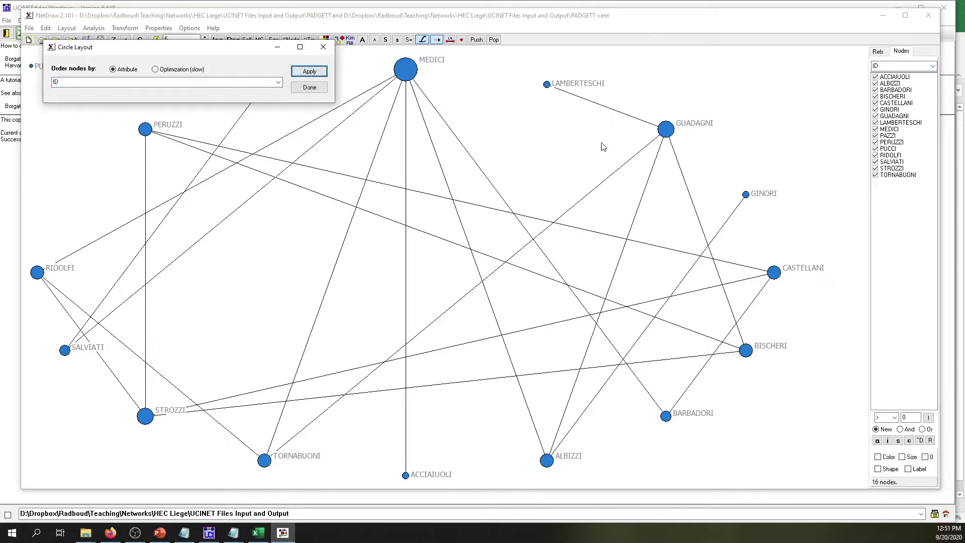
left_click_drag(256, 52, 211, 0)
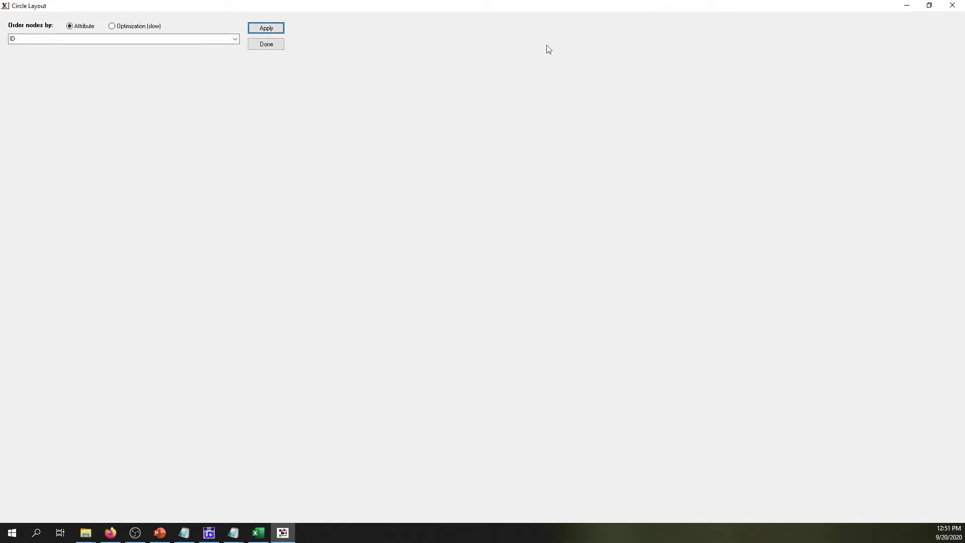
left_click(265, 44)
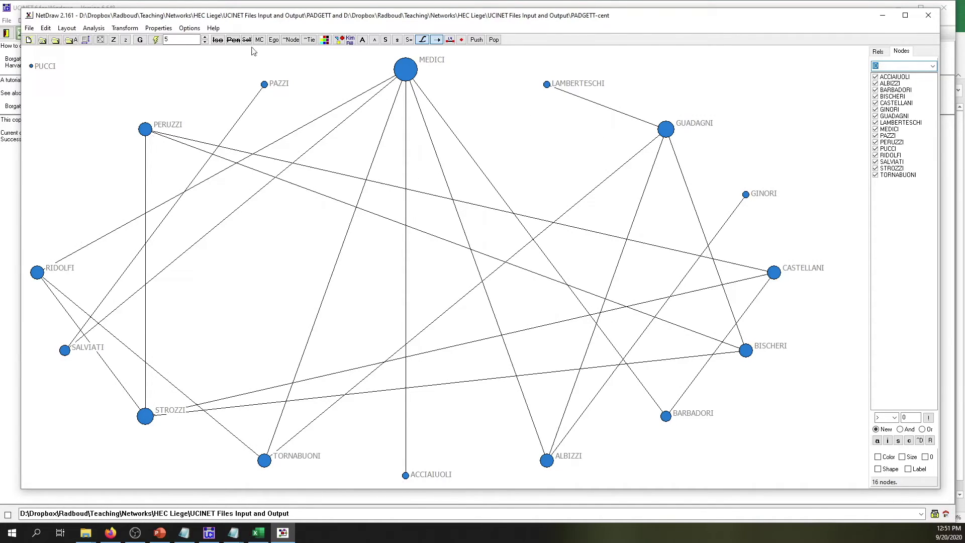
left_click(68, 29)
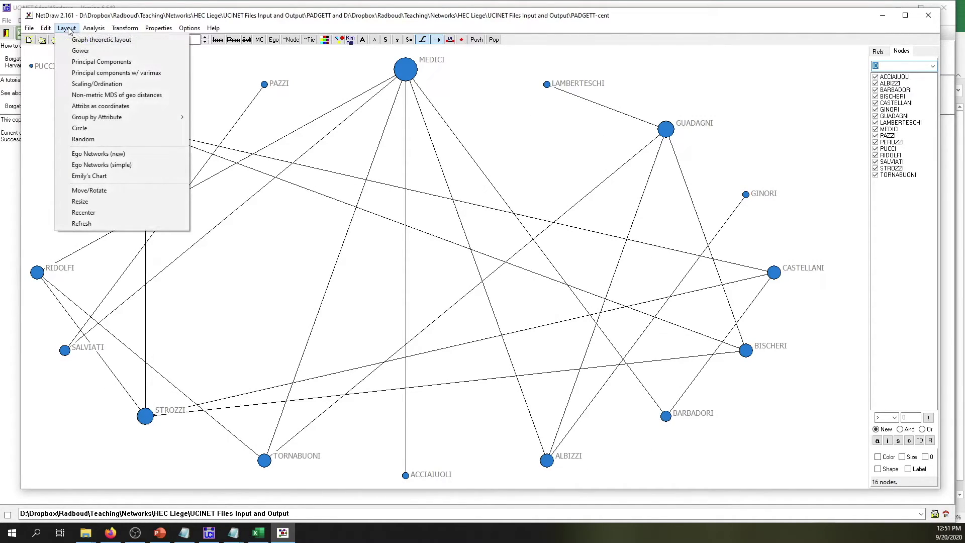
- Apply Layout > Random three times to regenerate scattered positions for the family nodes
left_click(102, 138)
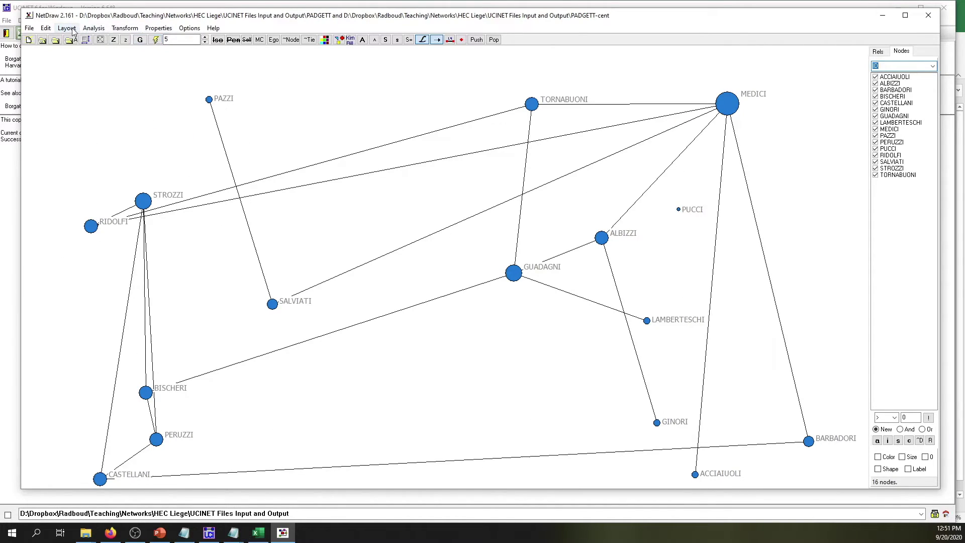
left_click(69, 28)
left_click(93, 141)
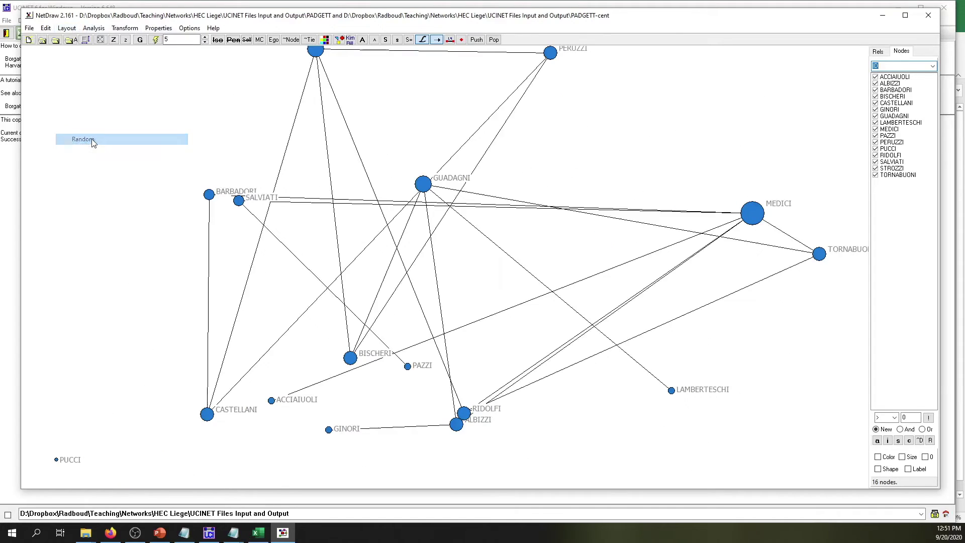
left_click(67, 28)
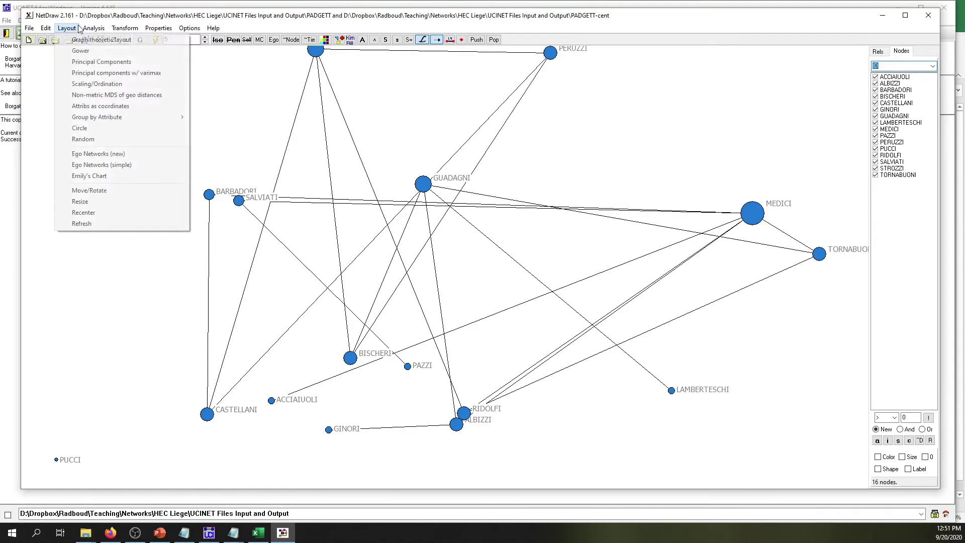
left_click(86, 137)
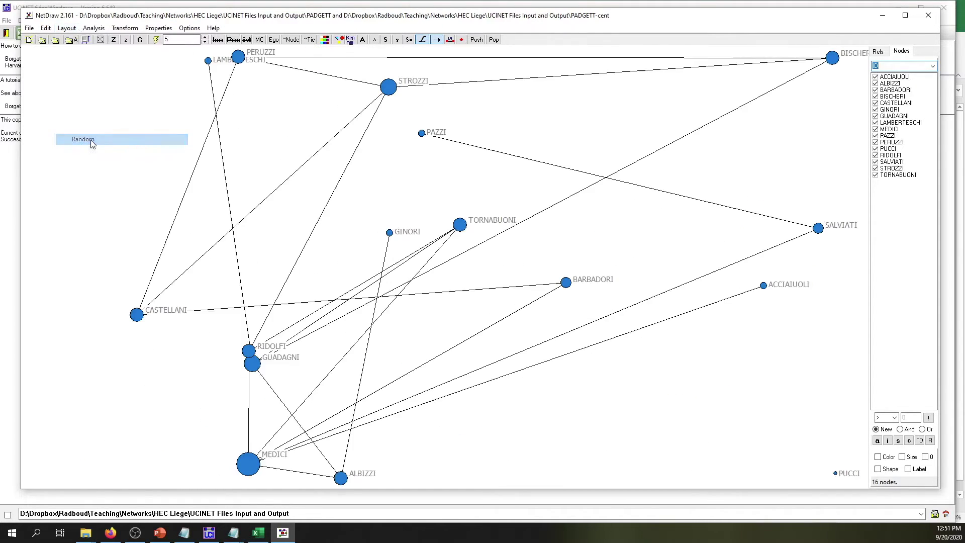
left_click(75, 29)
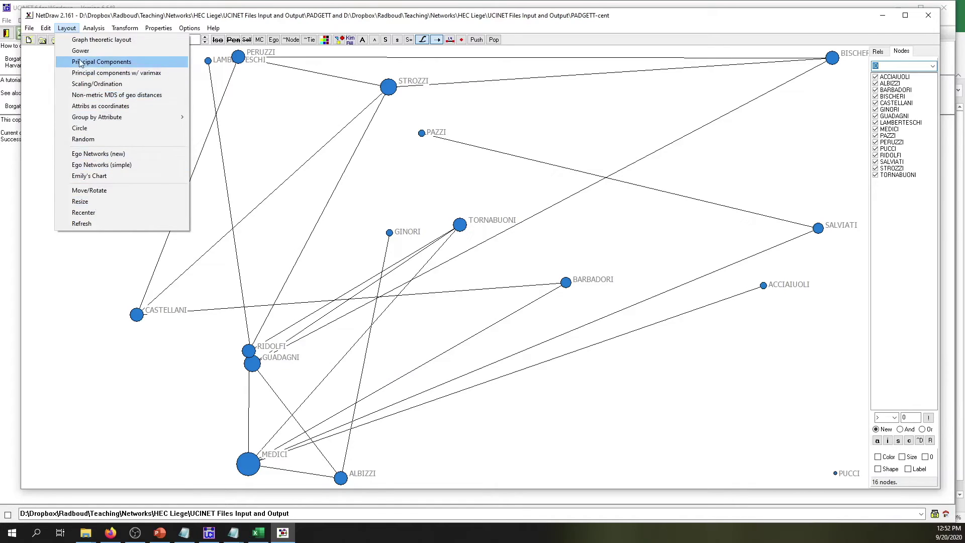
- Apply the spring-embedded layout so Medici sits at the centre and Pucci stays isolated
left_click(67, 28)
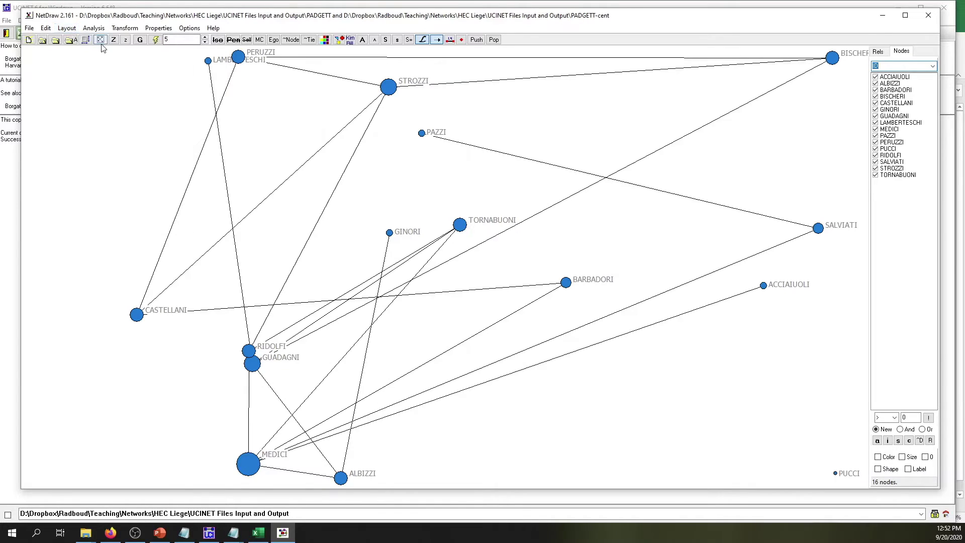
left_click(155, 40)
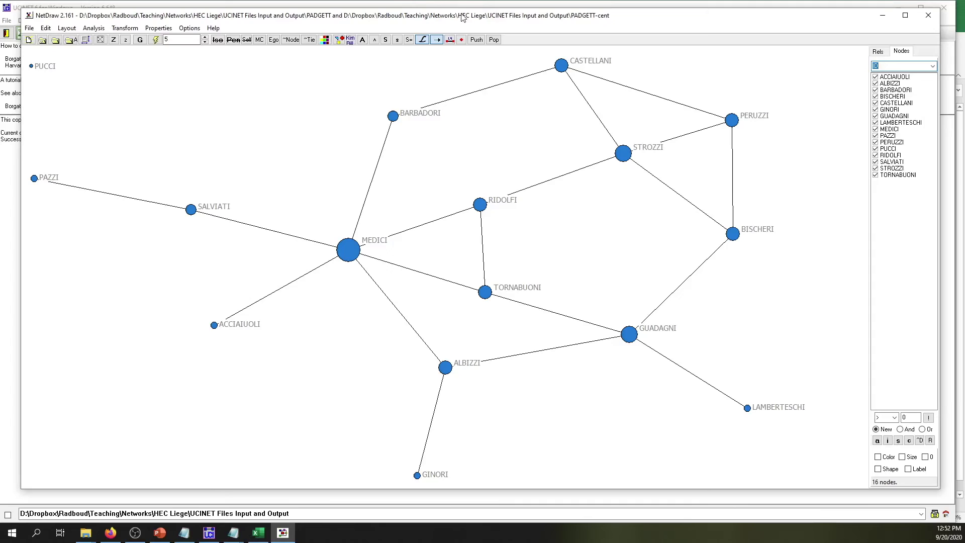
left_click(32, 30)
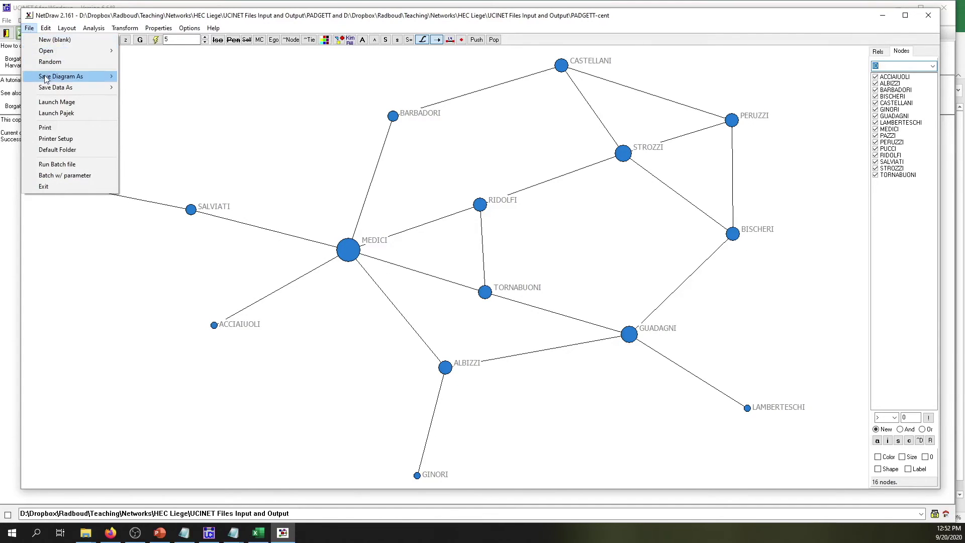
- Save the diagram as a Jpeg named 'padget_network' in UCINET Files Input and Output
mouse_move(45, 79)
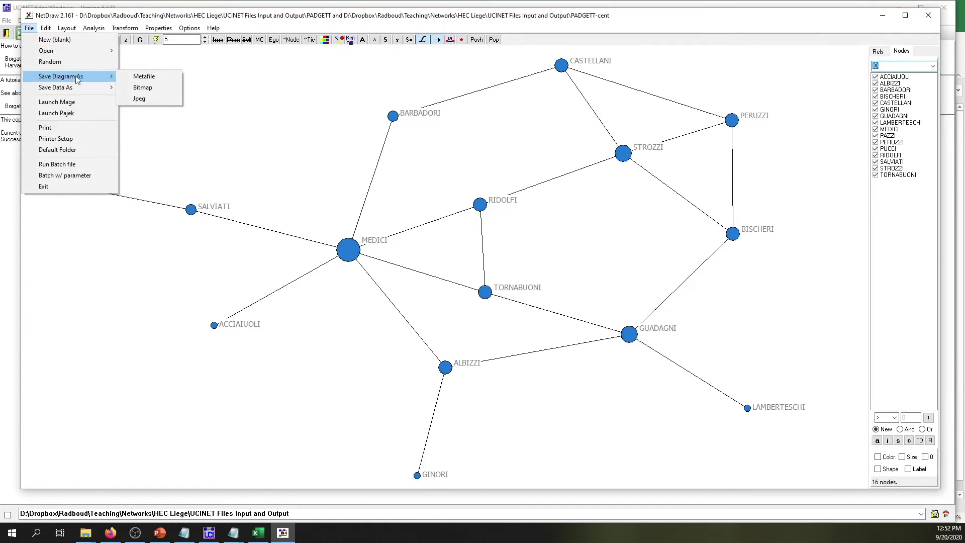
left_click(170, 99)
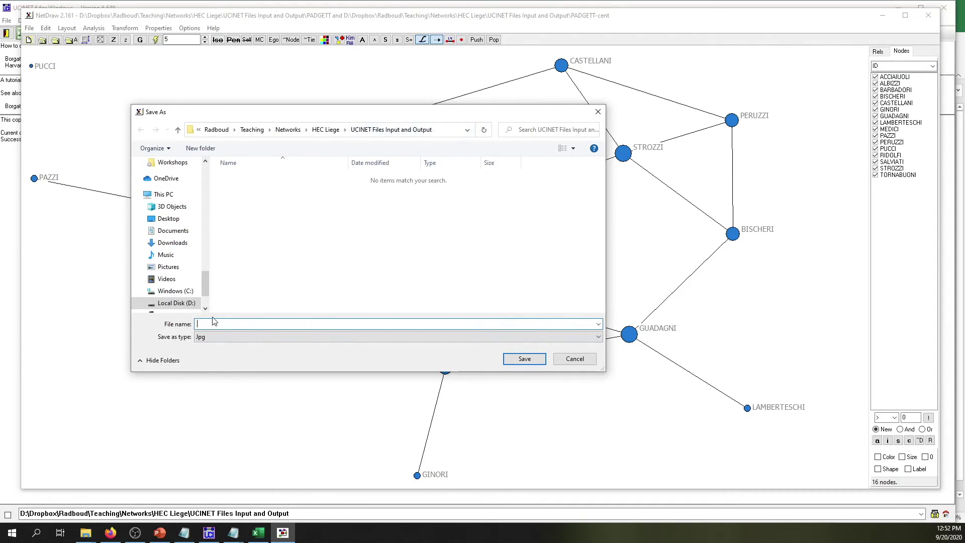
type("padget")
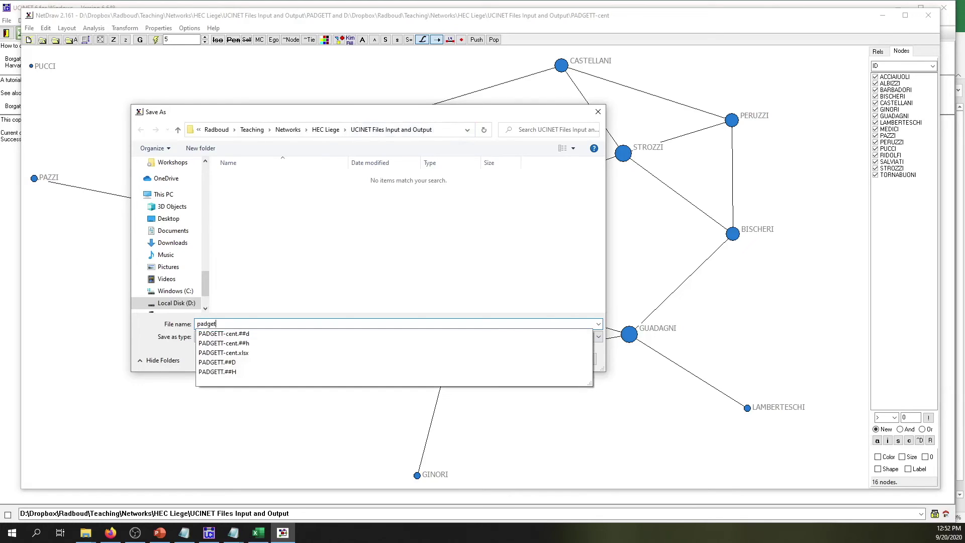
type("_network")
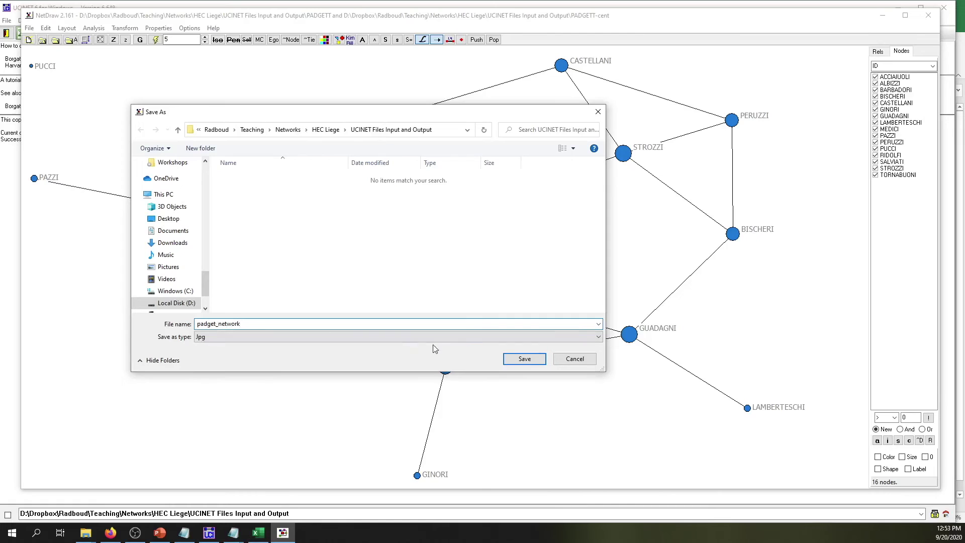
left_click(524, 359)
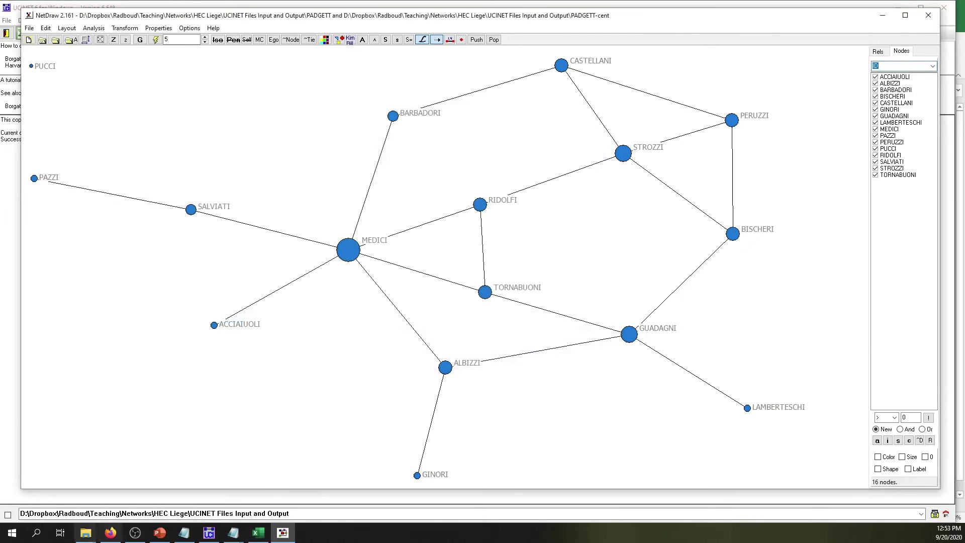
- Open padget_network.jpg from the Explorer folder in Photos and maximize the viewer
left_click(86, 533)
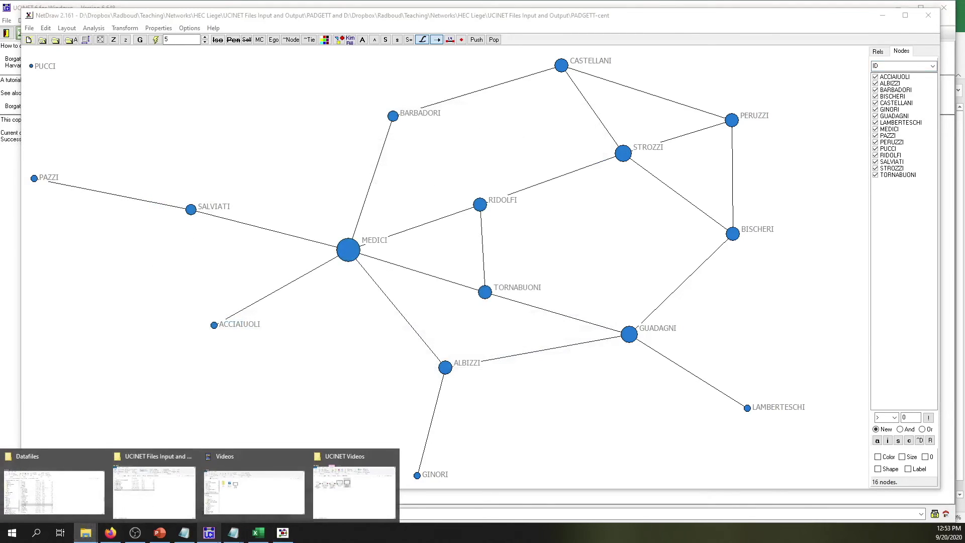
left_click(184, 506)
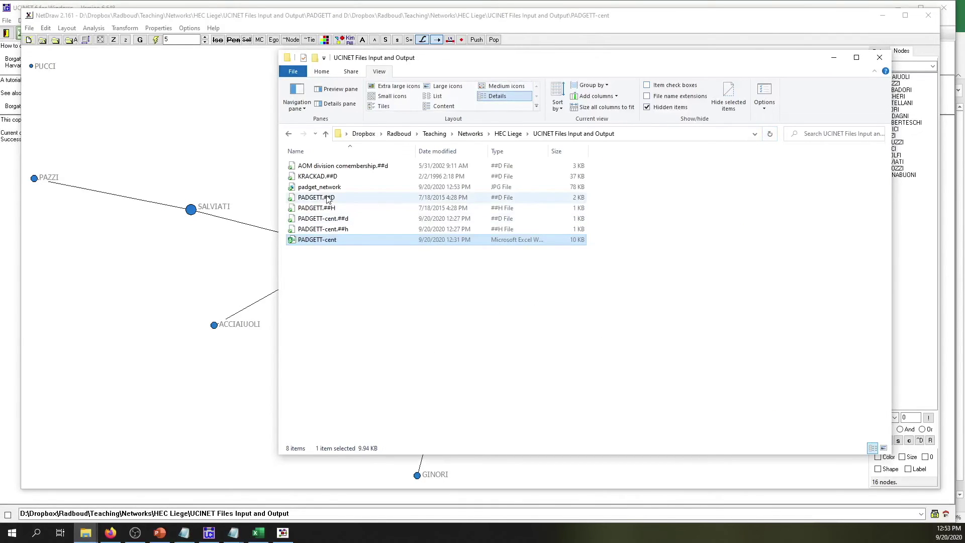
double_click(322, 190)
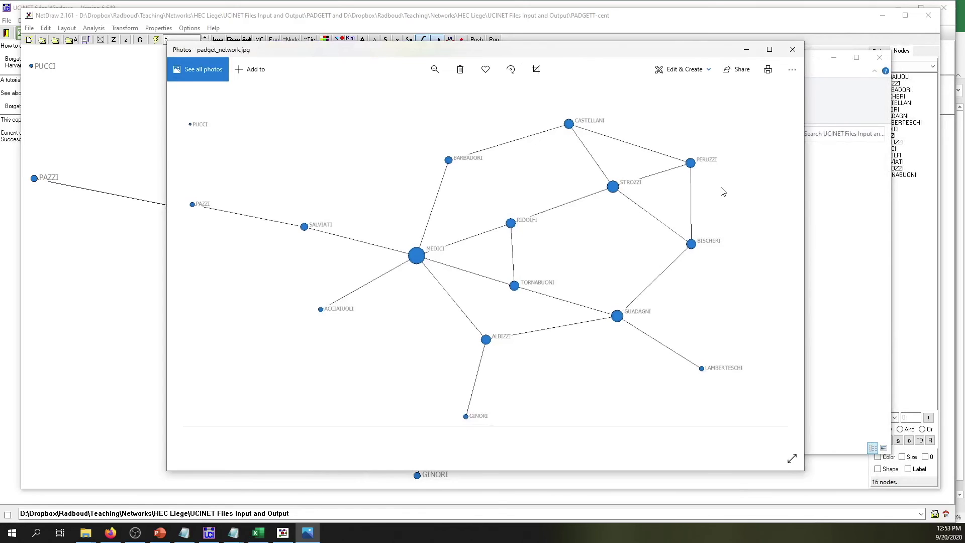
left_click(770, 49)
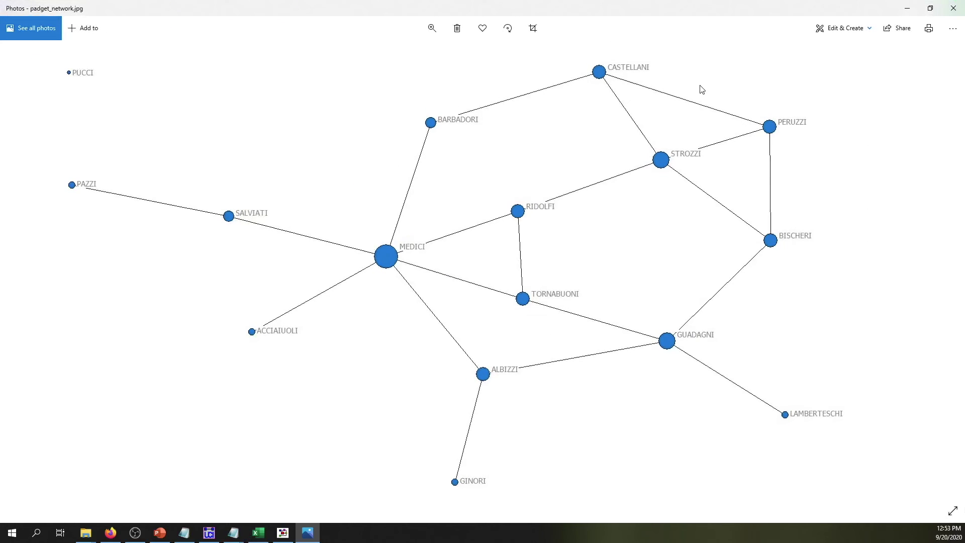